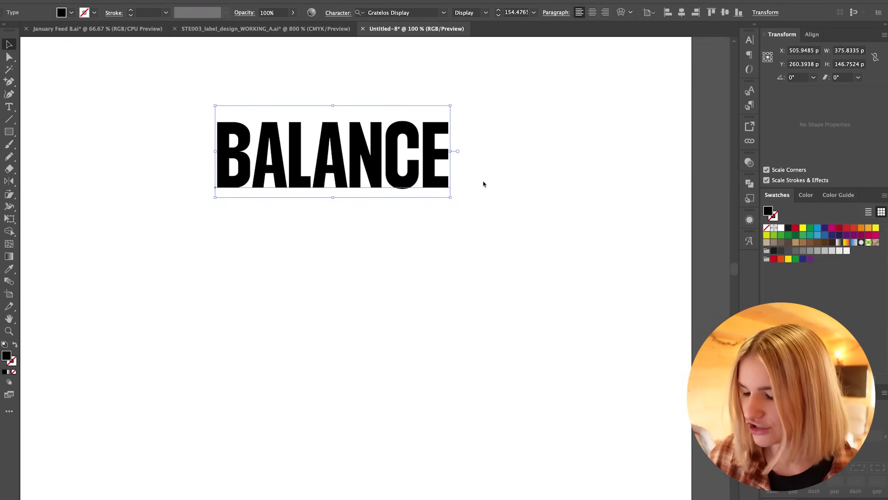
Convert the BALANCE text to outlines and directly select the upper-left anchor point of the B
{"action": "key", "text": "super+shift+o"}
{"action": "key", "text": "super+equal"}
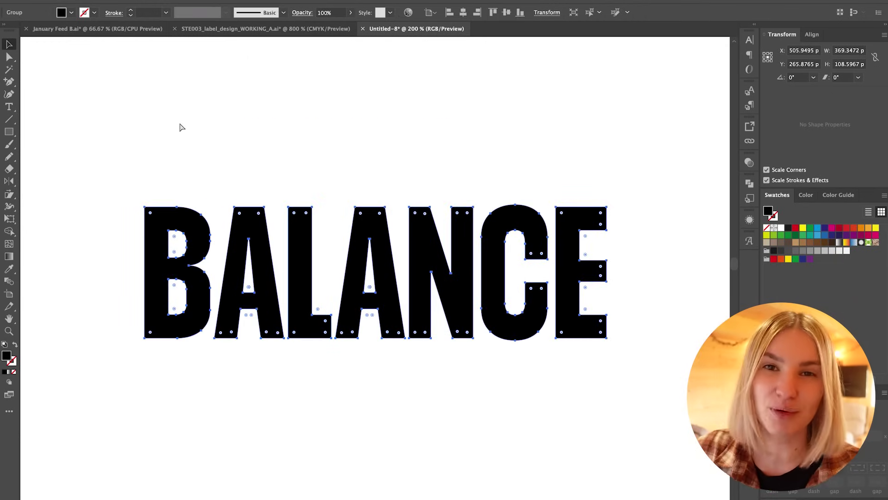
{"action": "left_click_drag", "start_coordinate": [10, 56], "coordinate": [82, 60]}
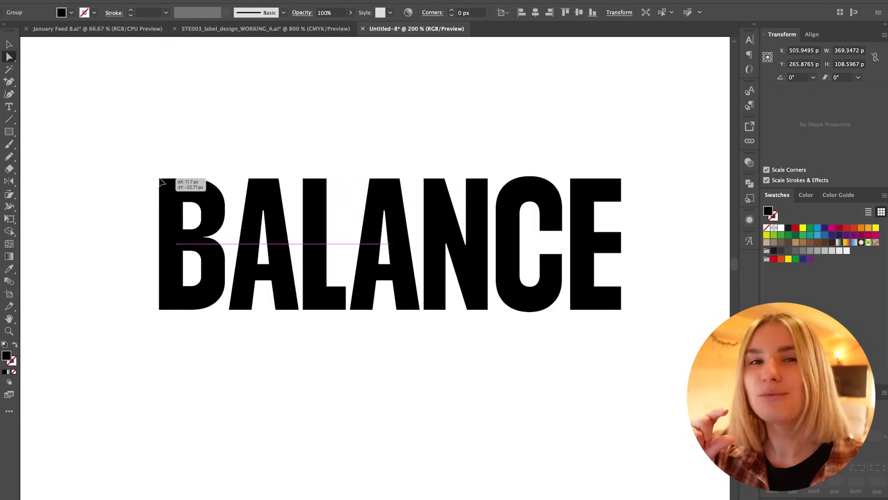
{"action": "double_click", "coordinate": [146, 209]}
{"action": "mouse_move", "coordinate": [146, 209]}
{"action": "left_mouse_down"}
{"action": "mouse_move", "coordinate": [147, 157]}
{"action": "mouse_move", "coordinate": [147, 209]}
{"action": "left_mouse_up"}
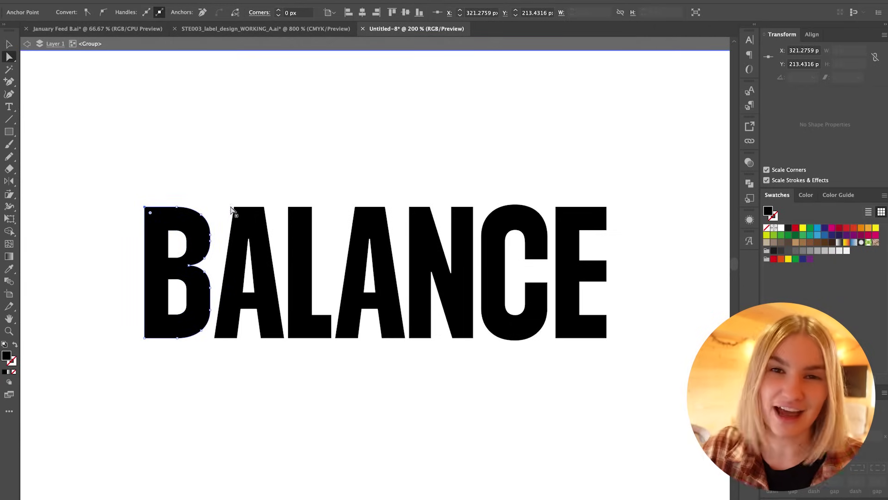
Reshape the first A by shifting its top corners, counter anchors and lower notch left so it closes in on the B
{"action": "left_click_drag", "start_coordinate": [235, 208], "coordinate": [218, 211]}
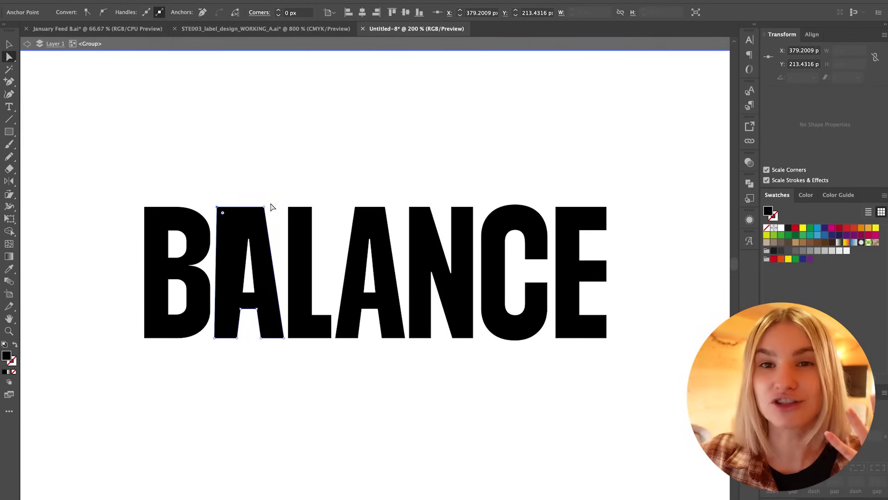
{"action": "left_click_drag", "start_coordinate": [262, 209], "coordinate": [249, 208]}
{"action": "left_click", "coordinate": [249, 238]}
{"action": "key", "text": "super+equal"}
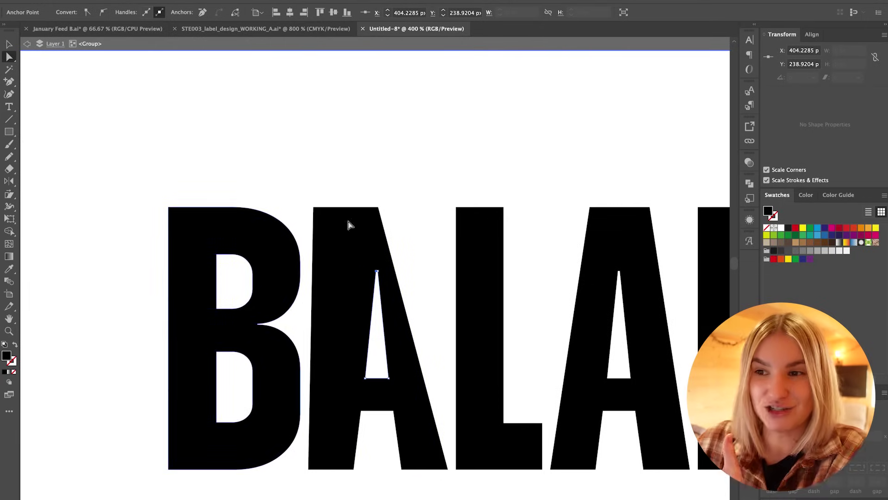
{"action": "left_click_drag", "start_coordinate": [381, 275], "coordinate": [360, 272]}
{"action": "scroll", "coordinate": [420, 254], "scroll_direction": "down", "scroll_amount": 3}
{"action": "scroll", "coordinate": [420, 254], "scroll_direction": "right", "scroll_amount": 1}
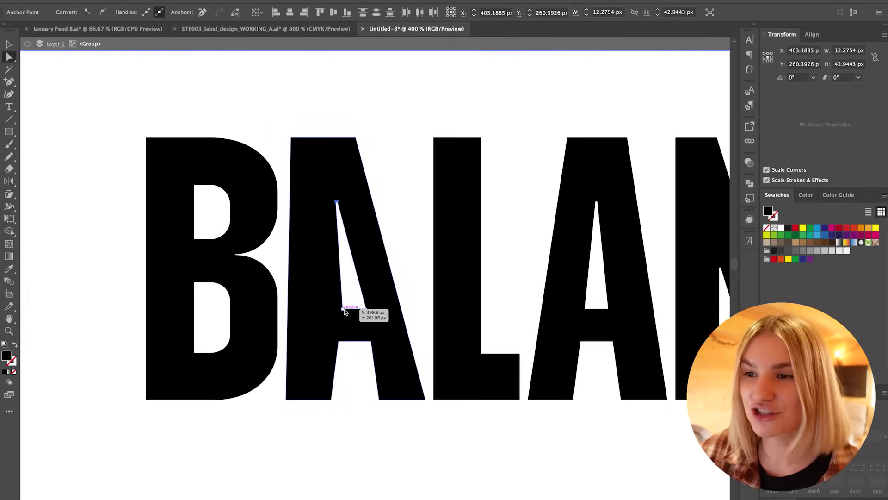
{"action": "left_click_drag", "start_coordinate": [344, 309], "coordinate": [332, 309]}
{"action": "left_click_drag", "start_coordinate": [338, 341], "coordinate": [362, 367]}
Reshape the L by slanting its left edge parallel to the first A and raising its foot's outer corner into a diagonal point
{"action": "left_click", "coordinate": [398, 202]}
{"action": "key", "text": "super+minus"}
{"action": "scroll", "coordinate": [398, 202], "scroll_direction": "right", "scroll_amount": 2}
{"action": "left_click_drag", "start_coordinate": [357, 171], "coordinate": [306, 171]}
{"action": "left_click_drag", "start_coordinate": [357, 366], "coordinate": [369, 367]}
{"action": "scroll", "coordinate": [421, 292], "scroll_direction": "right", "scroll_amount": 2}
{"action": "left_click_drag", "start_coordinate": [345, 333], "coordinate": [385, 279]}
{"action": "left_click", "coordinate": [367, 184]}
Reshape the N by extending its top corners outward, deepening both inner notches and widening the foot of its first leg
{"action": "scroll", "coordinate": [367, 185], "scroll_direction": "right", "scroll_amount": 4}
{"action": "left_click", "coordinate": [281, 300]}
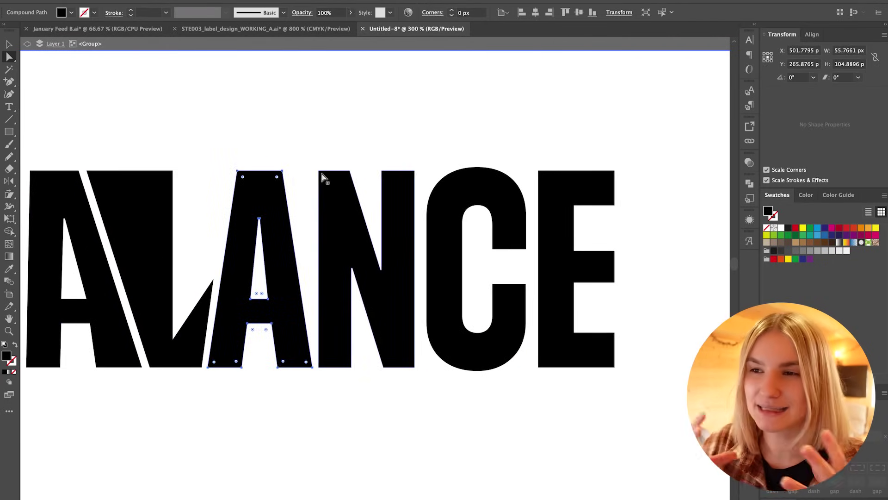
{"action": "left_click_drag", "start_coordinate": [319, 171], "coordinate": [293, 171]}
{"action": "left_click_drag", "start_coordinate": [352, 267], "coordinate": [332, 268]}
{"action": "left_click_drag", "start_coordinate": [350, 170], "coordinate": [330, 170]}
{"action": "left_click_drag", "start_coordinate": [381, 270], "coordinate": [383, 305]}
{"action": "left_click_drag", "start_coordinate": [415, 170], "coordinate": [426, 171]}
{"action": "left_click_drag", "start_coordinate": [333, 268], "coordinate": [330, 246]}
{"action": "left_click_drag", "start_coordinate": [383, 306], "coordinate": [388, 306]}
{"action": "left_click_drag", "start_coordinate": [332, 171], "coordinate": [377, 171]}
{"action": "left_click_drag", "start_coordinate": [350, 367], "coordinate": [365, 368]}
Thicken the top and bottom arms of the E by moving their inner edges toward the middle arm
{"action": "left_click", "coordinate": [532, 343]}
{"action": "scroll", "coordinate": [557, 337], "scroll_direction": "right", "scroll_amount": 3}
{"action": "left_click_drag", "start_coordinate": [514, 205], "coordinate": [514, 224]}
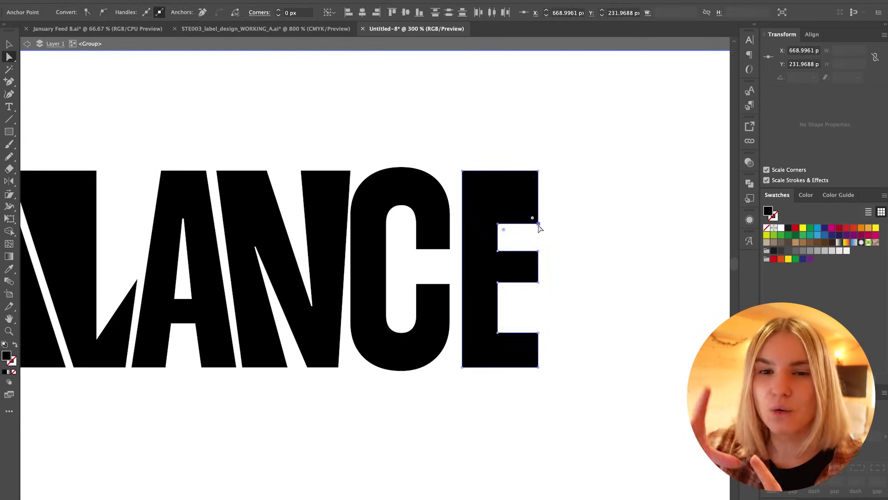
{"action": "left_click", "coordinate": [500, 334]}
{"action": "left_click_drag", "start_coordinate": [538, 332], "coordinate": [539, 313]}
{"action": "left_click", "coordinate": [511, 231]}
{"action": "left_click", "coordinate": [538, 224]}
{"action": "left_click", "coordinate": [502, 319]}
{"action": "left_click", "coordinate": [546, 303]}
Shear the C horizontally so it leans parallel to the N, making it about 58 px wide
{"action": "scroll", "coordinate": [296, 189], "scroll_direction": "left", "scroll_amount": 3}
{"action": "key", "text": "v"}
{"action": "left_click", "coordinate": [10, 194]}
{"action": "left_click", "coordinate": [478, 186]}
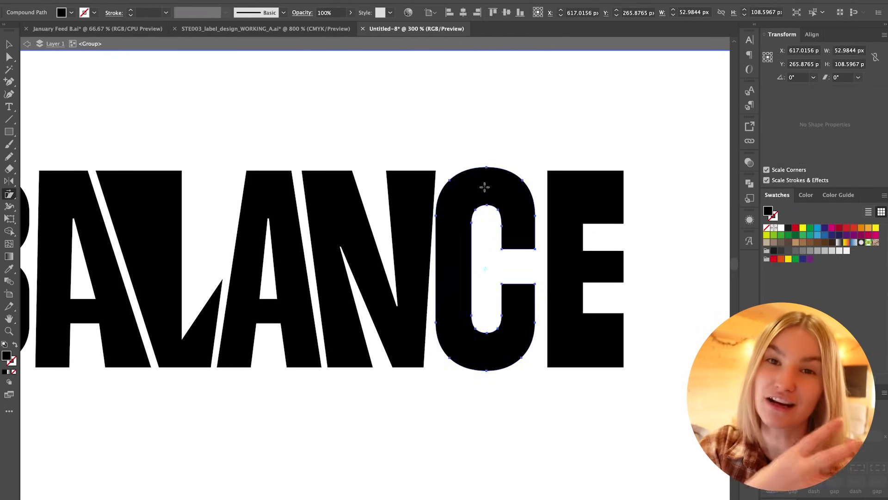
{"action": "left_click_drag", "start_coordinate": [478, 186], "coordinate": [485, 186]}
{"action": "scroll", "coordinate": [373, 168], "scroll_direction": "left", "scroll_amount": 5}
{"action": "scroll", "coordinate": [371, 167], "scroll_direction": "left", "scroll_amount": 2}
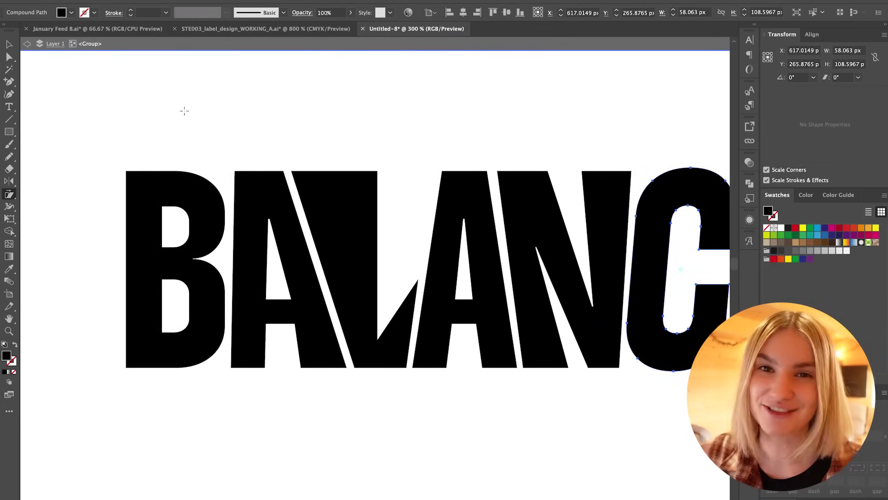
Try widening the B by moving its straight left edge outward, and select all the letters
{"action": "key", "text": "a"}
{"action": "left_click_drag", "start_coordinate": [100, 143], "coordinate": [146, 394]}
{"action": "left_click_drag", "start_coordinate": [128, 366], "coordinate": [117, 367]}
{"action": "left_click", "coordinate": [362, 98]}
{"action": "key", "text": "super+minus"}
{"action": "key", "text": "super+minus"}
{"action": "key", "text": "super+equal"}
{"action": "left_click_drag", "start_coordinate": [497, 144], "coordinate": [438, 139]}
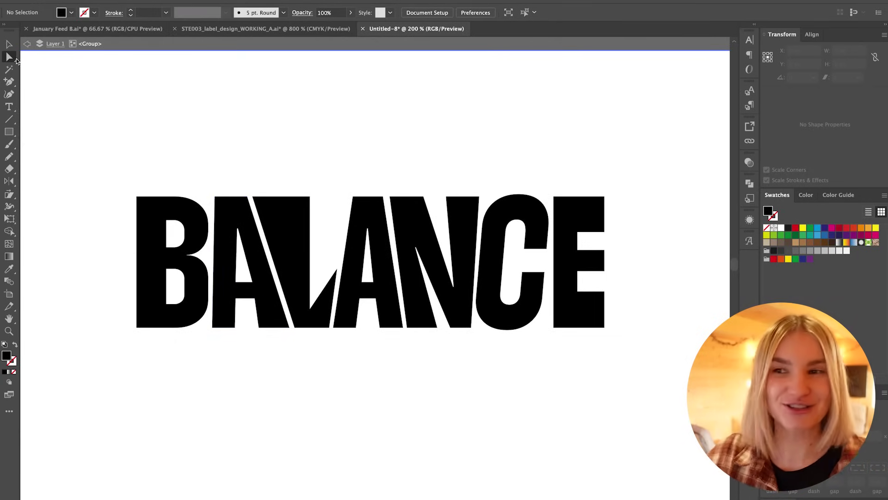
{"action": "left_click", "coordinate": [183, 234]}
{"action": "left_click_drag", "start_coordinate": [110, 163], "coordinate": [663, 335]}
Widen the B to about 57 px by moving the anchors of its straight left edge outward
{"action": "left_click", "coordinate": [9, 57]}
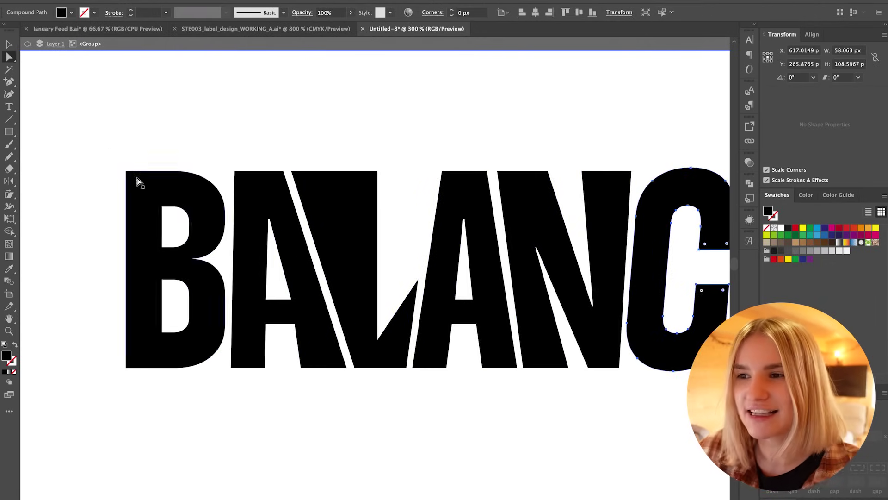
{"action": "left_click_drag", "start_coordinate": [100, 144], "coordinate": [118, 368]}
{"action": "left_click", "coordinate": [363, 95]}
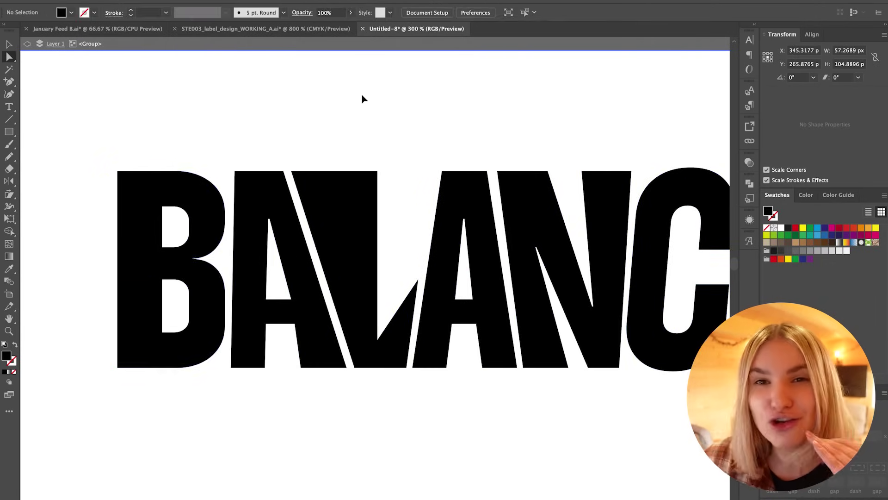
Select all the letters and round their live corners to a radius of 1.14 px
{"action": "key", "text": "ctrl+minus"}
{"action": "key", "text": "ctrl+minus"}
{"action": "key", "text": "super+plus"}
{"action": "left_click_drag", "start_coordinate": [493, 140], "coordinate": [437, 140]}
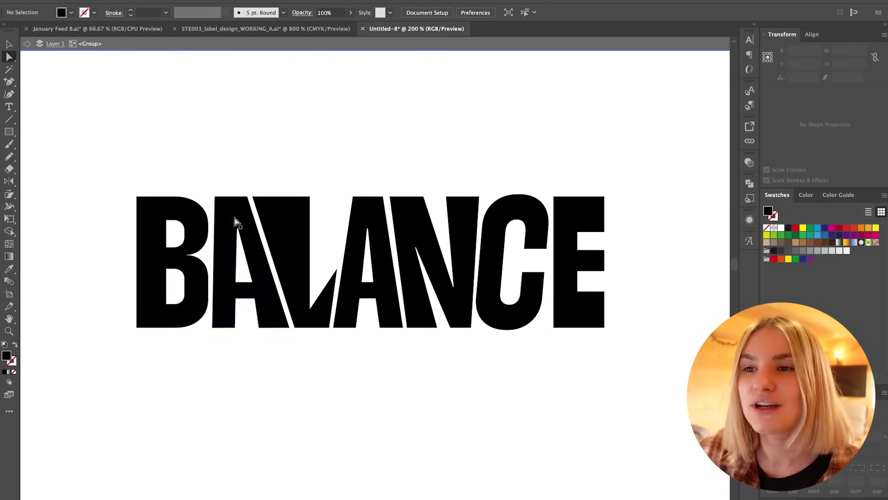
{"action": "left_click", "coordinate": [182, 230]}
{"action": "key", "text": "ctrl+a"}
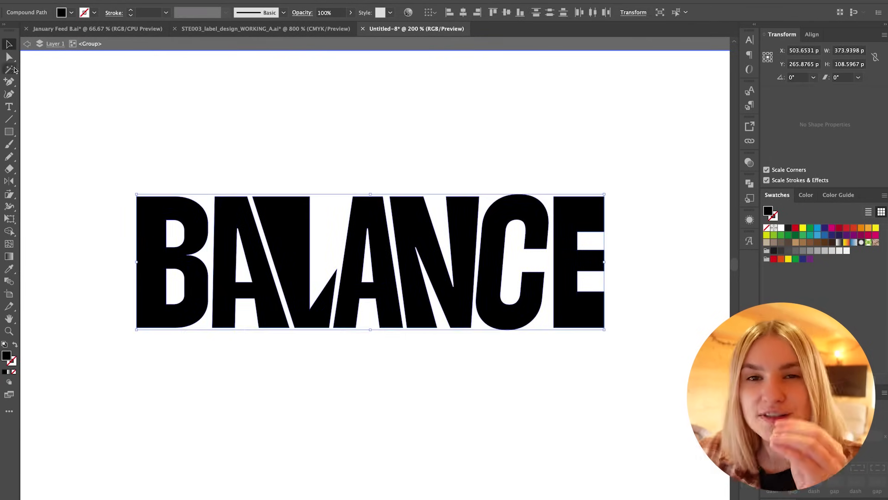
{"action": "left_click", "coordinate": [12, 57]}
{"action": "key", "text": "super+plus"}
{"action": "key", "text": "super+plus"}
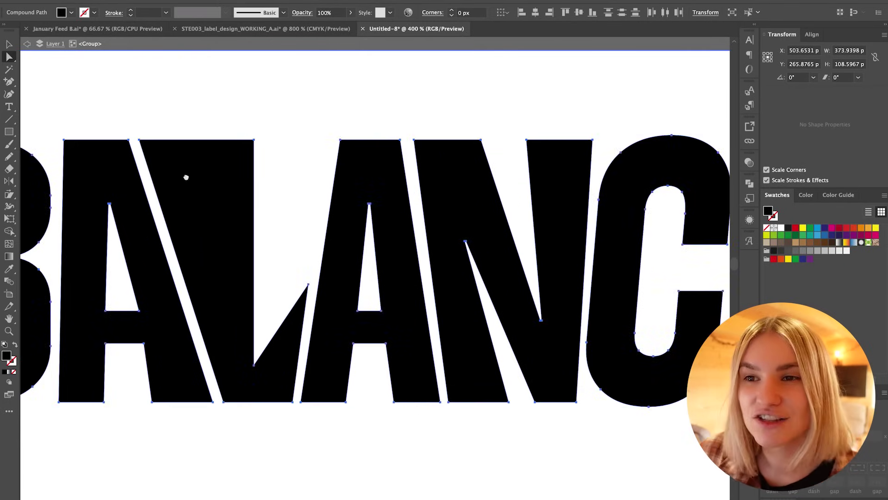
{"action": "left_click_drag", "start_coordinate": [203, 180], "coordinate": [222, 176]}
{"action": "scroll", "coordinate": [223, 176], "scroll_direction": "left", "scroll_amount": 3}
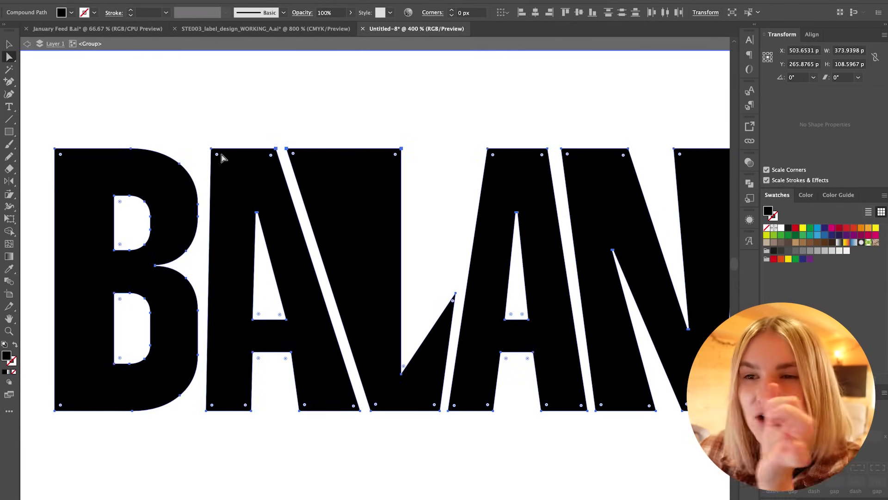
{"action": "mouse_move", "coordinate": [61, 156]}
{"action": "left_mouse_down"}
{"action": "mouse_move", "coordinate": [69, 159]}
{"action": "mouse_move", "coordinate": [44, 143]}
{"action": "mouse_move", "coordinate": [58, 154]}
{"action": "left_mouse_up"}
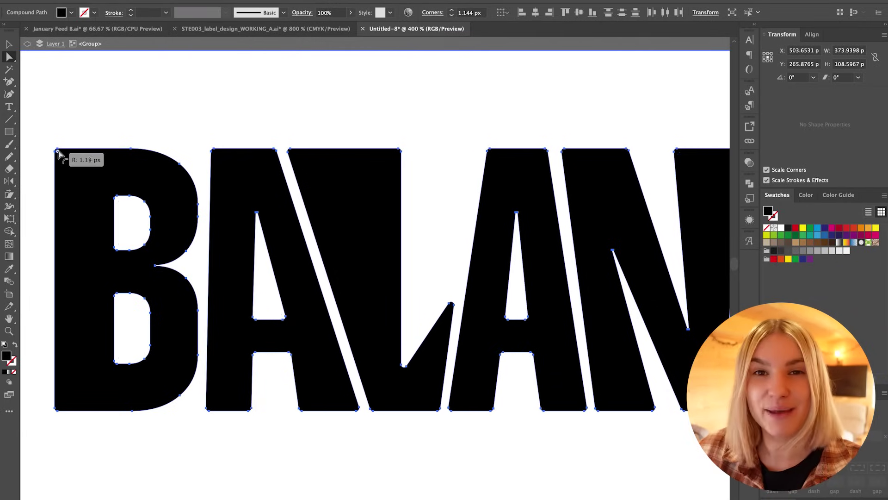
Select the L's upper-right corner points and shift them slightly to the left
{"action": "left_click", "coordinate": [417, 106]}
{"action": "key", "text": "super+minus"}
{"action": "left_click_drag", "start_coordinate": [574, 172], "coordinate": [481, 131]}
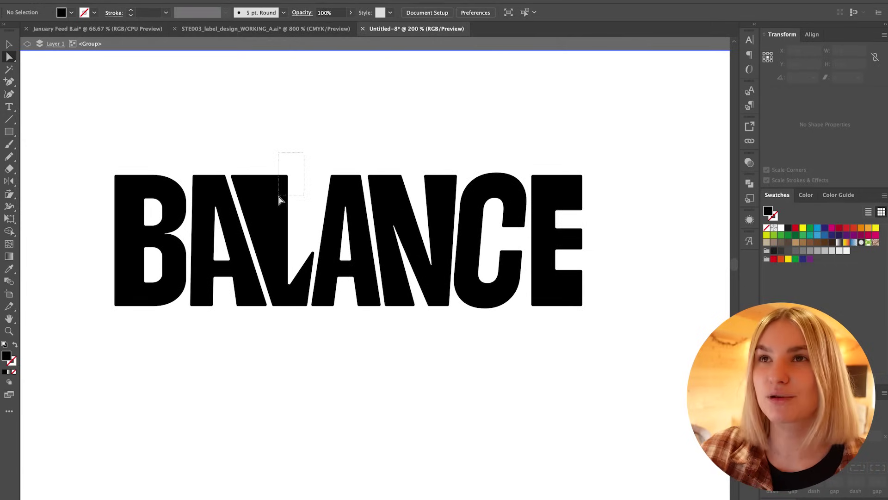
{"action": "left_click_drag", "start_coordinate": [279, 197], "coordinate": [284, 175]}
{"action": "left_click", "coordinate": [309, 184]}
{"action": "scroll", "coordinate": [430, 214], "scroll_direction": "right", "scroll_amount": 2}
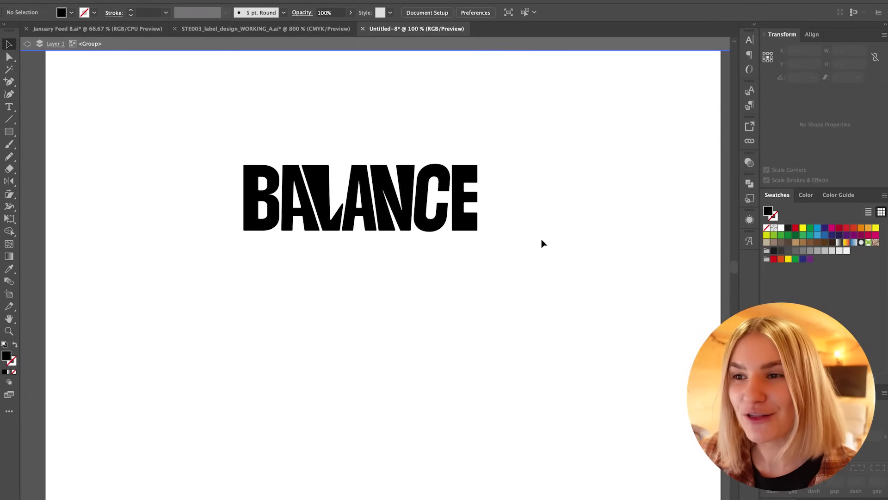
Move the pasteboard copy of the original BALANCE lettering directly below the customized version for comparison
{"action": "key", "text": "super+minus"}
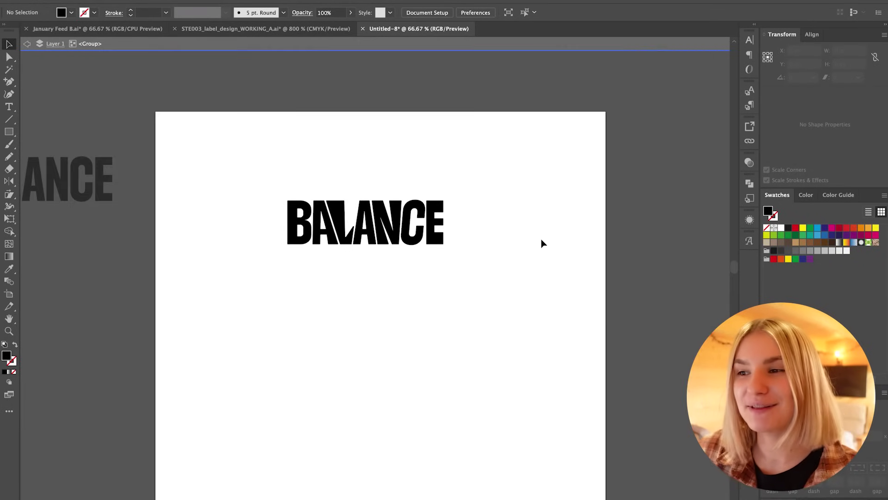
{"action": "left_click_drag", "start_coordinate": [77, 178], "coordinate": [403, 278]}
{"action": "key", "text": "super+plus"}
{"action": "key", "text": "super+plus"}
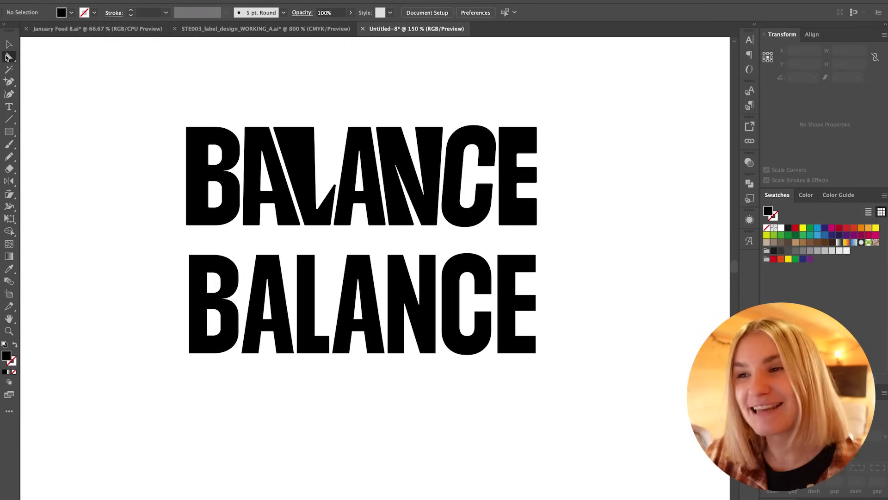
{"action": "left_click", "coordinate": [7, 56]}
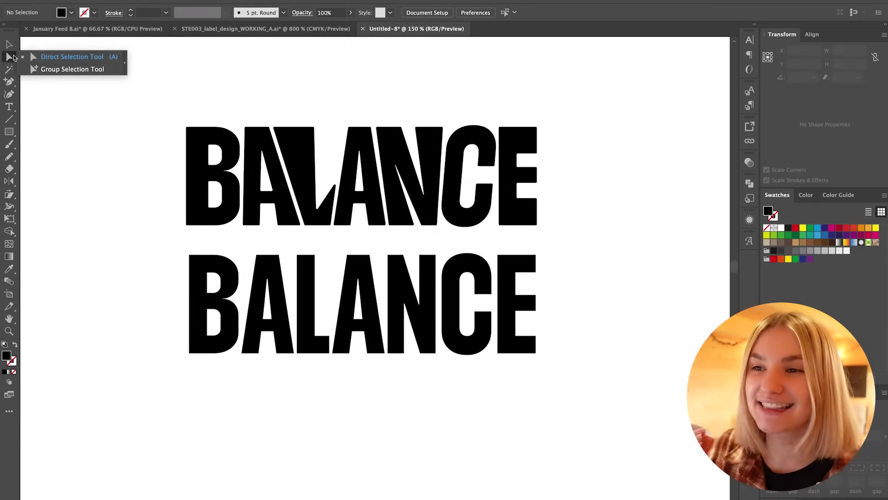
{"action": "left_click", "coordinate": [347, 74]}
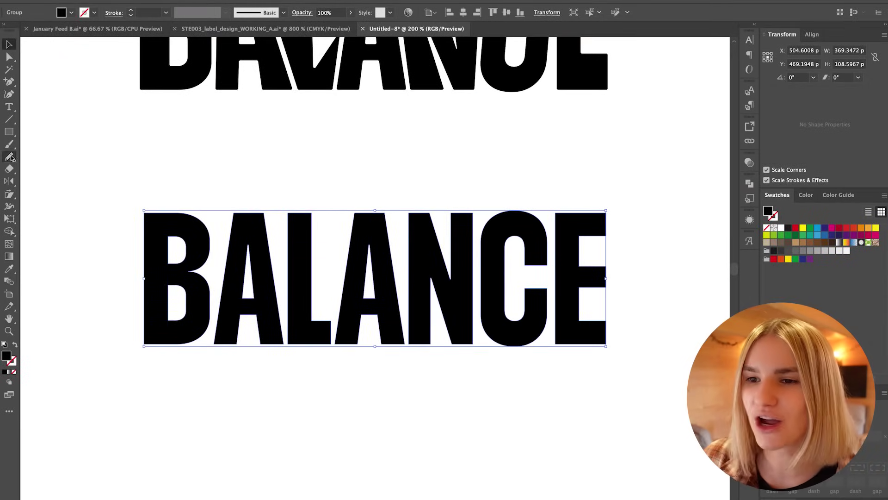
Redraw the upper-left corners of both B counters in the lower BALANCE as rounded curves with the Pencil tool
{"action": "left_click", "coordinate": [10, 156]}
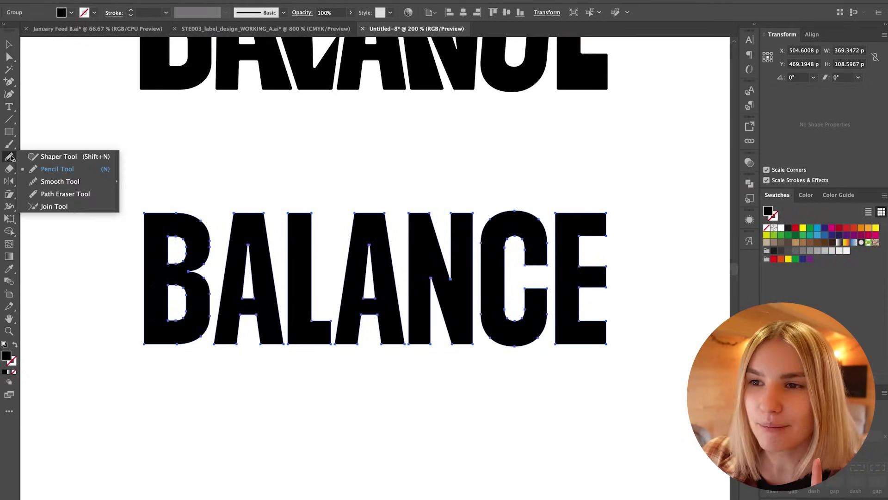
{"action": "left_click", "coordinate": [54, 169]}
{"action": "key", "text": "super+equal"}
{"action": "key", "text": "super+equal"}
{"action": "key", "text": "super+equal"}
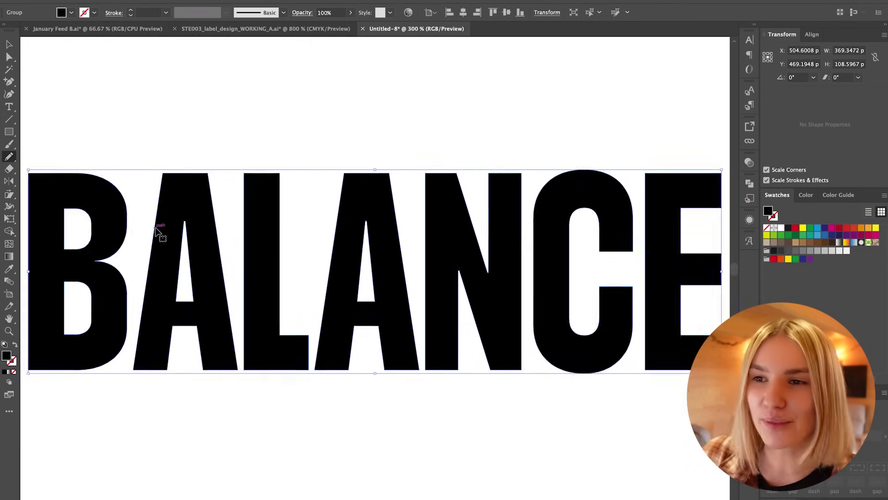
{"action": "left_click_drag", "start_coordinate": [143, 227], "coordinate": [446, 218]}
{"action": "left_click_drag", "start_coordinate": [177, 217], "coordinate": [296, 220]}
{"action": "scroll", "coordinate": [296, 221], "scroll_direction": "left", "scroll_amount": 3}
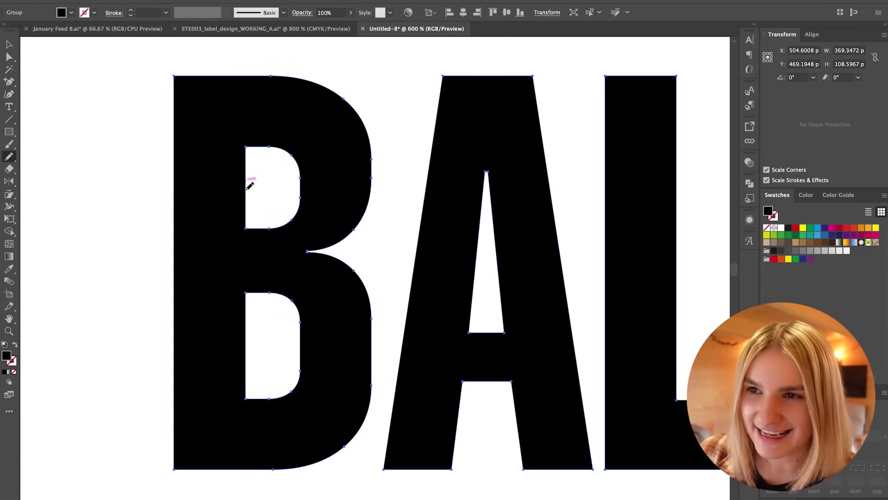
{"action": "left_click_drag", "start_coordinate": [296, 152], "coordinate": [297, 152]}
{"action": "scroll", "coordinate": [301, 254], "scroll_direction": "down", "scroll_amount": 2}
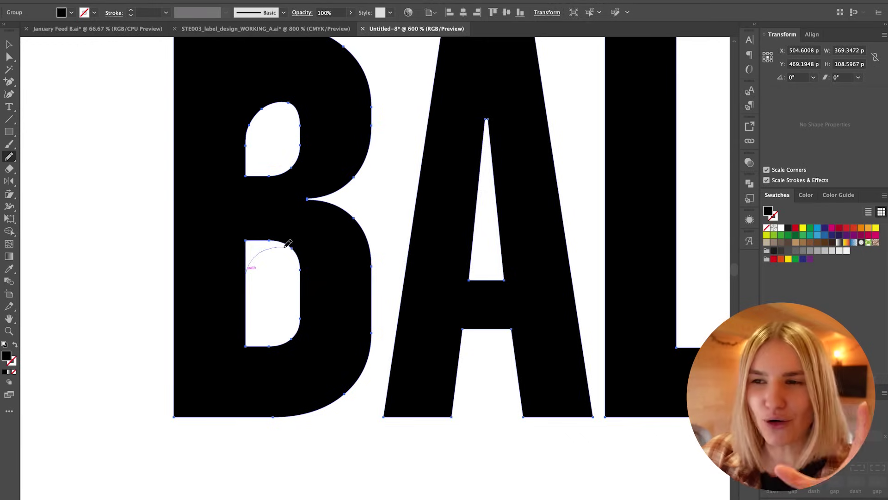
{"action": "left_click_drag", "start_coordinate": [286, 247], "coordinate": [292, 249]}
{"action": "left_click", "coordinate": [147, 224], "text": "super"}
Redraw the right edge of the first A in the lower BALANCE as a wavy line with the Pencil tool
{"action": "scroll", "coordinate": [438, 259], "scroll_direction": "right", "scroll_amount": 6}
{"action": "key", "text": "super+minus"}
{"action": "key", "text": "super+minus"}
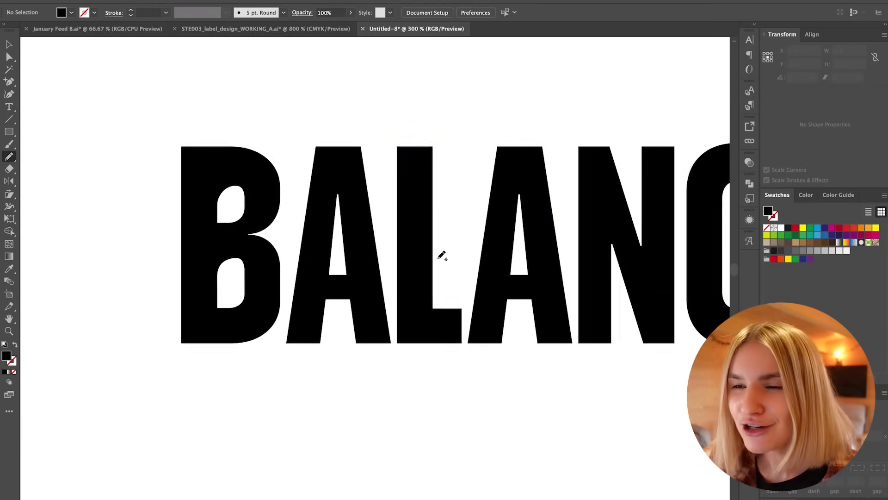
{"action": "left_click_drag", "start_coordinate": [468, 242], "coordinate": [327, 236]}
{"action": "left_click", "coordinate": [224, 214], "text": "super"}
{"action": "key", "text": "super+plus"}
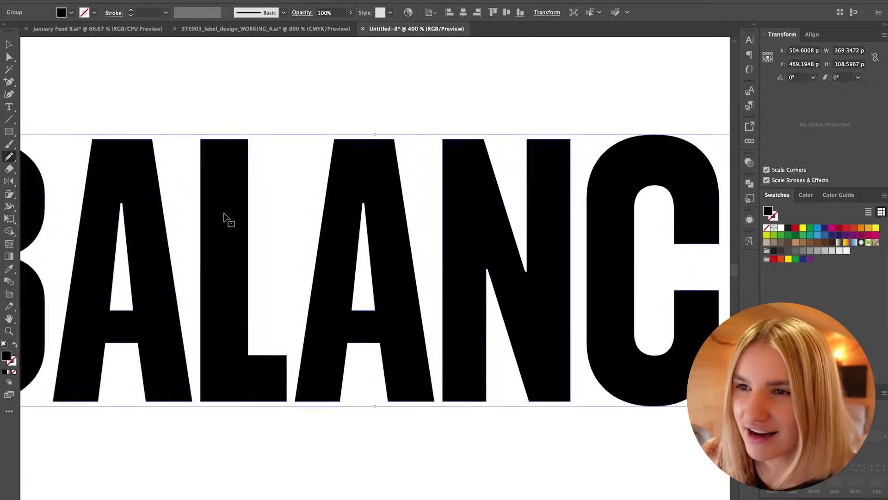
{"action": "scroll", "coordinate": [224, 219], "scroll_direction": "up", "scroll_amount": 3}
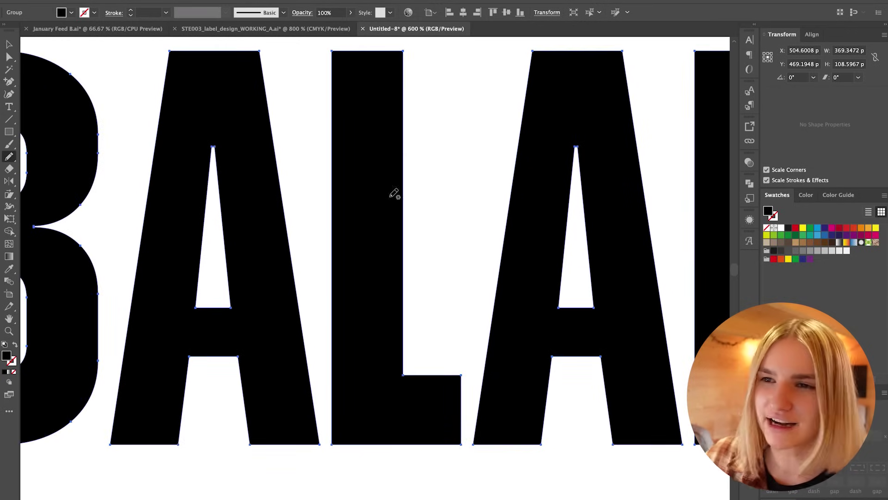
{"action": "scroll", "coordinate": [393, 193], "scroll_direction": "down", "scroll_amount": 2}
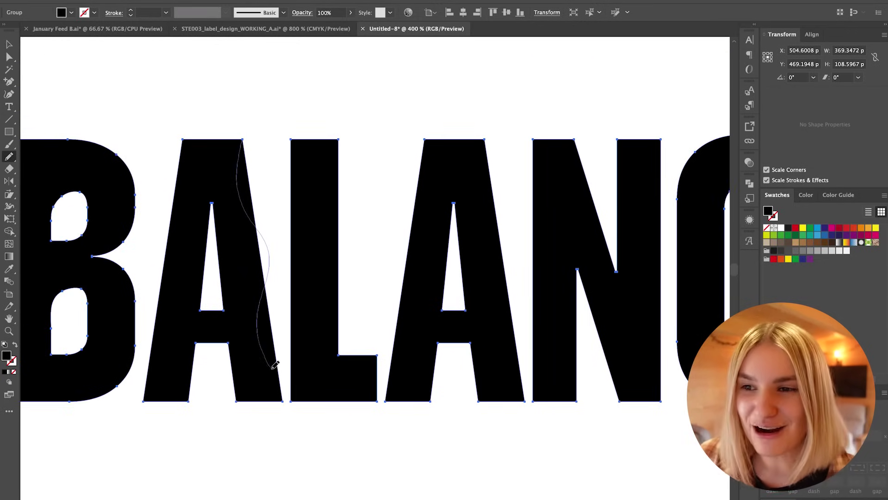
{"action": "left_click_drag", "start_coordinate": [276, 367], "coordinate": [282, 397]}
{"action": "left_click", "coordinate": [389, 133], "text": "super"}
{"action": "left_click", "coordinate": [262, 377], "text": "super"}
{"action": "left_click", "coordinate": [382, 440], "text": "super"}
Redraw the N's left edge in the second BALANCE as a wavy line with the Pencil tool
{"action": "scroll", "coordinate": [364, 187], "scroll_direction": "right", "scroll_amount": 1}
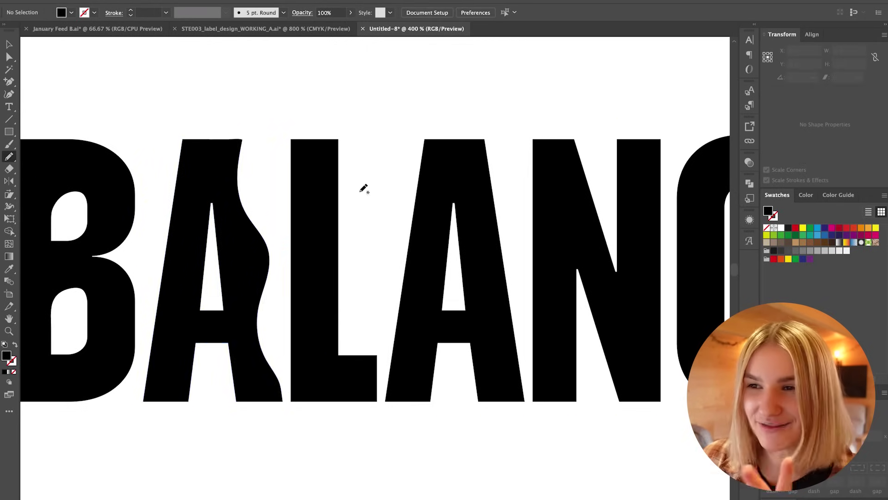
{"action": "scroll", "coordinate": [363, 189], "scroll_direction": "right", "scroll_amount": 5}
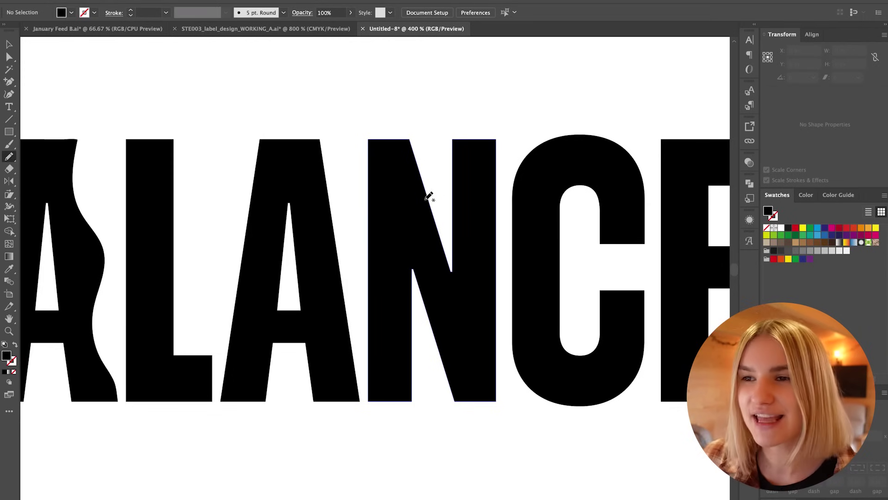
{"action": "left_click", "coordinate": [396, 201], "text": "super"}
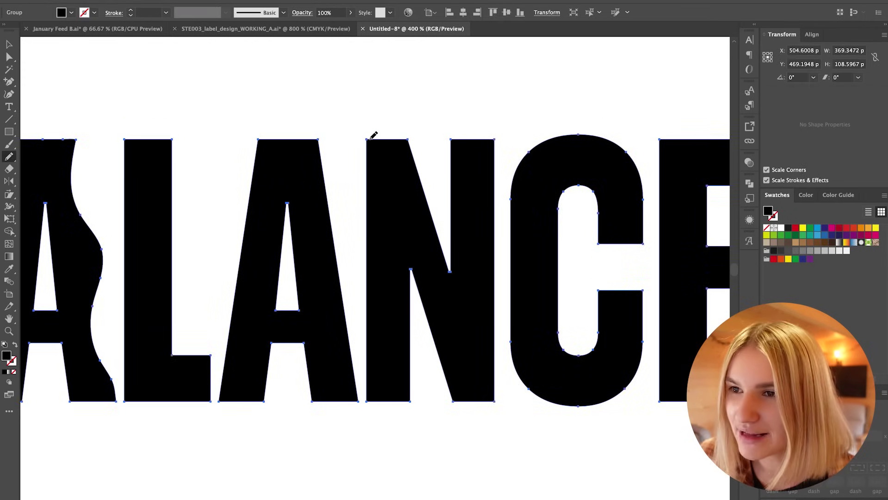
{"action": "scroll", "coordinate": [370, 142], "scroll_direction": "down", "scroll_amount": 3}
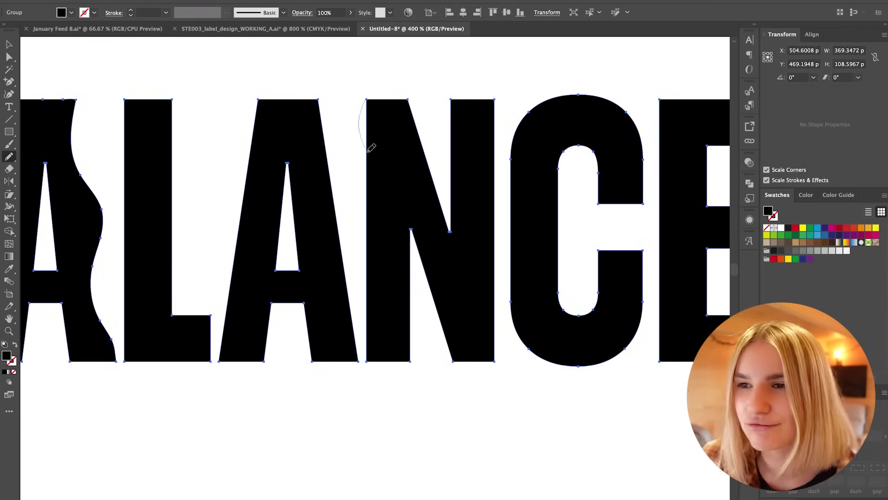
{"action": "left_click_drag", "start_coordinate": [370, 347], "coordinate": [357, 364]}
{"action": "left_click", "coordinate": [486, 412], "text": "super"}
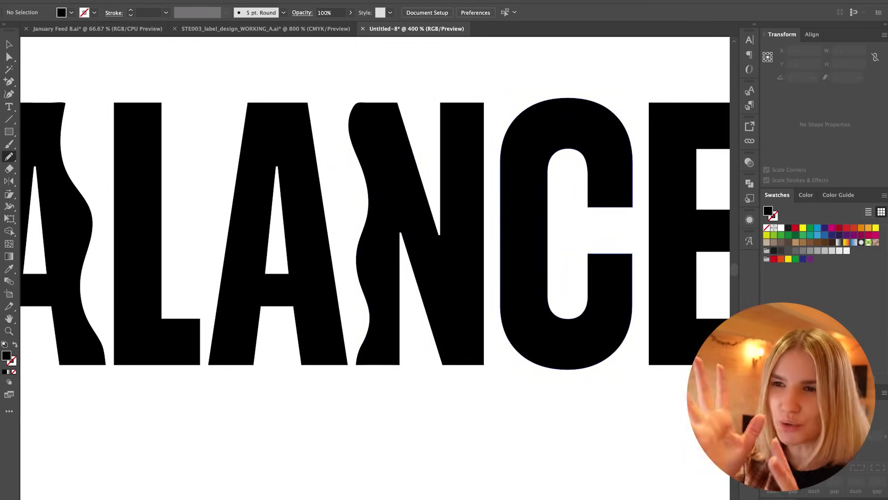
{"action": "key", "text": "super+minus"}
{"action": "key", "text": "super+minus"}
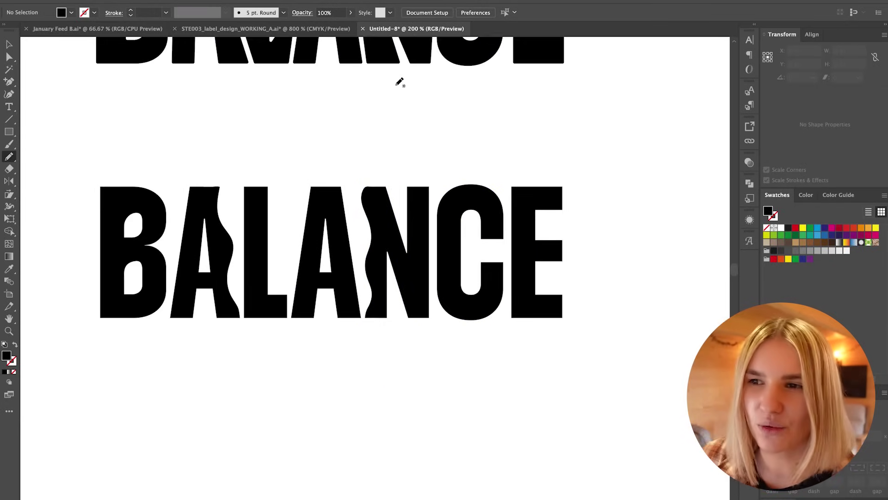
{"action": "left_click_drag", "start_coordinate": [206, 167], "coordinate": [245, 121]}
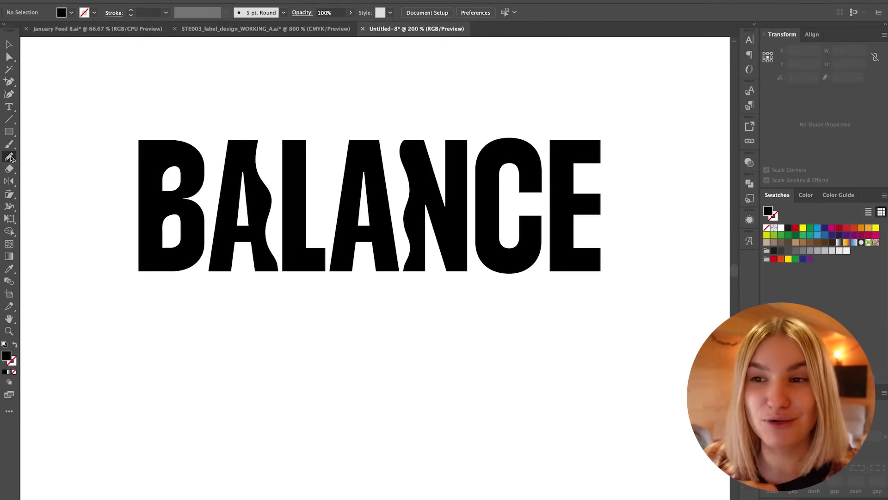
Smooth the first A's wavy right edge in the second BALANCE with the Smooth tool
{"action": "left_click", "coordinate": [9, 157]}
{"action": "left_click", "coordinate": [72, 184]}
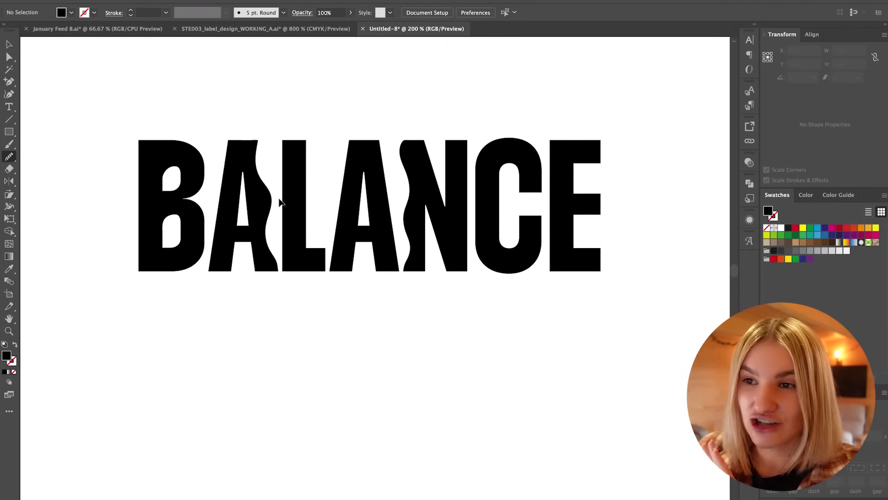
{"action": "left_click", "coordinate": [263, 201], "text": "super"}
{"action": "key", "text": "super+equal"}
{"action": "key", "text": "super+equal"}
{"action": "scroll", "coordinate": [256, 200], "scroll_direction": "left", "scroll_amount": 2}
{"action": "scroll", "coordinate": [256, 200], "scroll_direction": "down", "scroll_amount": 1}
{"action": "mouse_move", "coordinate": [221, 194]}
{"action": "left_mouse_down"}
{"action": "mouse_move", "coordinate": [220, 277]}
{"action": "mouse_move", "coordinate": [251, 356]}
{"action": "left_mouse_up"}
Smooth the N's wavy left edge in the second BALANCE with the Smooth tool
{"action": "scroll", "coordinate": [368, 273], "scroll_direction": "right", "scroll_amount": 3}
{"action": "left_click", "coordinate": [369, 274], "text": "super"}
{"action": "key", "text": "super+equal"}
{"action": "scroll", "coordinate": [347, 199], "scroll_direction": "right", "scroll_amount": 3}
{"action": "mouse_move", "coordinate": [321, 125]}
{"action": "left_mouse_down"}
{"action": "mouse_move", "coordinate": [333, 65]}
{"action": "mouse_move", "coordinate": [318, 82]}
{"action": "mouse_move", "coordinate": [344, 194]}
{"action": "mouse_move", "coordinate": [338, 271]}
{"action": "left_mouse_up"}
{"action": "scroll", "coordinate": [339, 260], "scroll_direction": "down", "scroll_amount": 3}
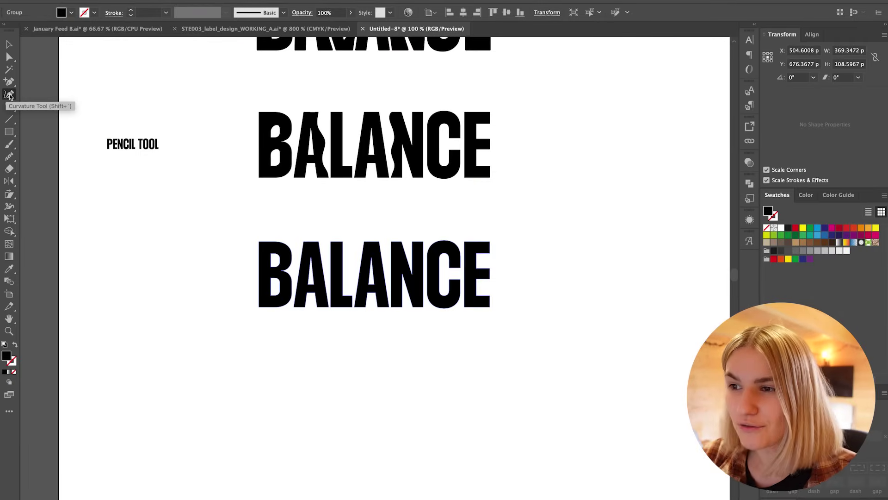
Isolate the third BALANCE group and add a point midway along the L stem's right edge with the Curvature tool
{"action": "left_click", "coordinate": [10, 95]}
{"action": "key", "text": "super+equal"}
{"action": "key", "text": "super+equal"}
{"action": "key", "text": "super+equal"}
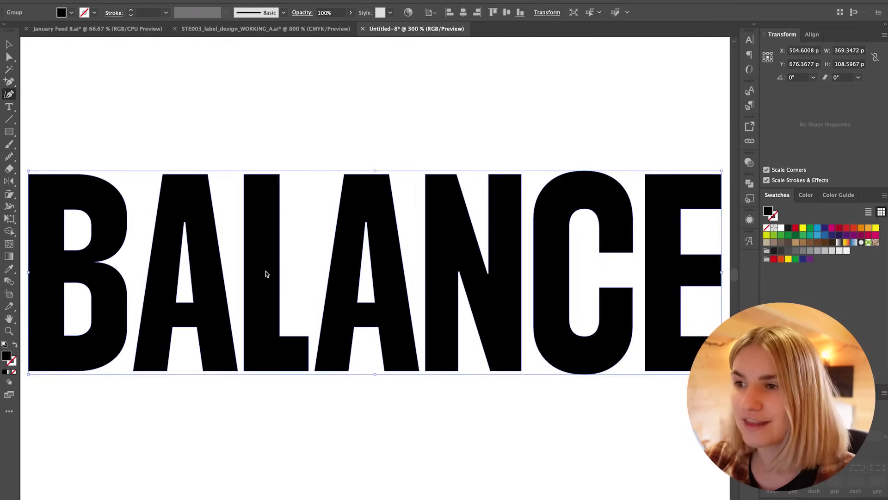
{"action": "scroll", "coordinate": [266, 274], "scroll_direction": "left", "scroll_amount": 5}
{"action": "double_click", "coordinate": [238, 210]}
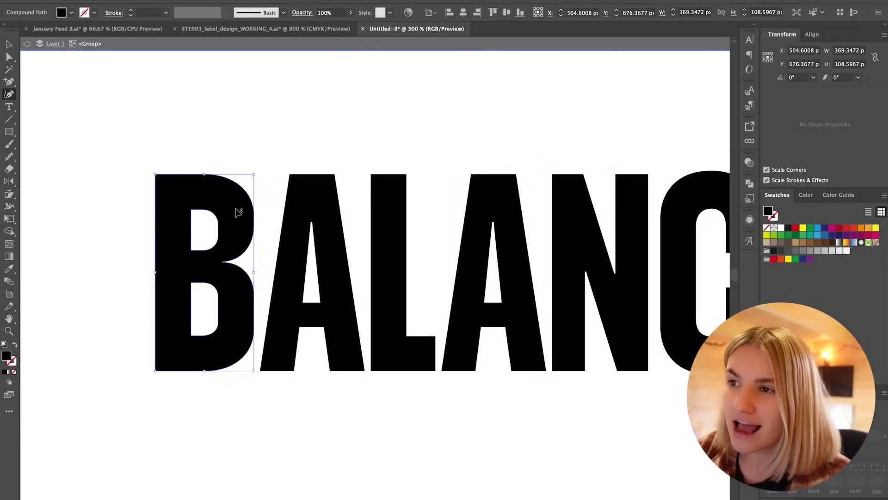
{"action": "left_click", "coordinate": [202, 185], "text": "super"}
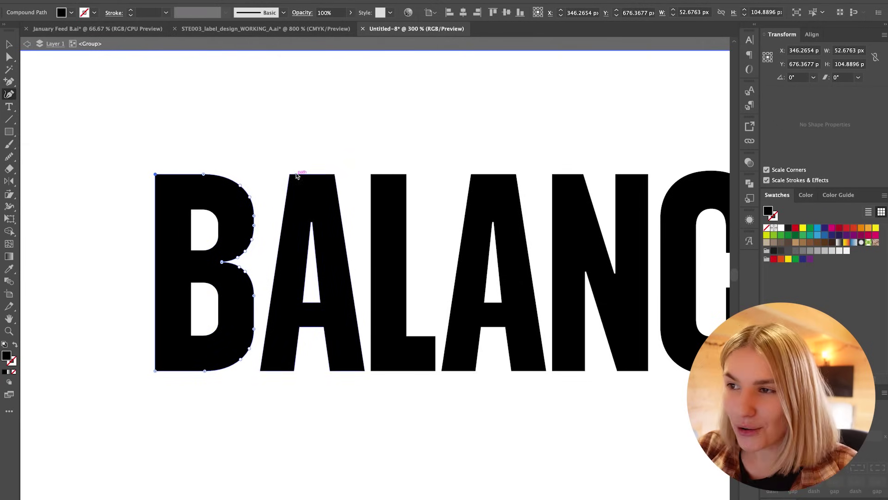
{"action": "left_click", "coordinate": [387, 176]}
{"action": "left_click_drag", "start_coordinate": [372, 174], "coordinate": [390, 137]}
{"action": "key", "text": "super+z"}
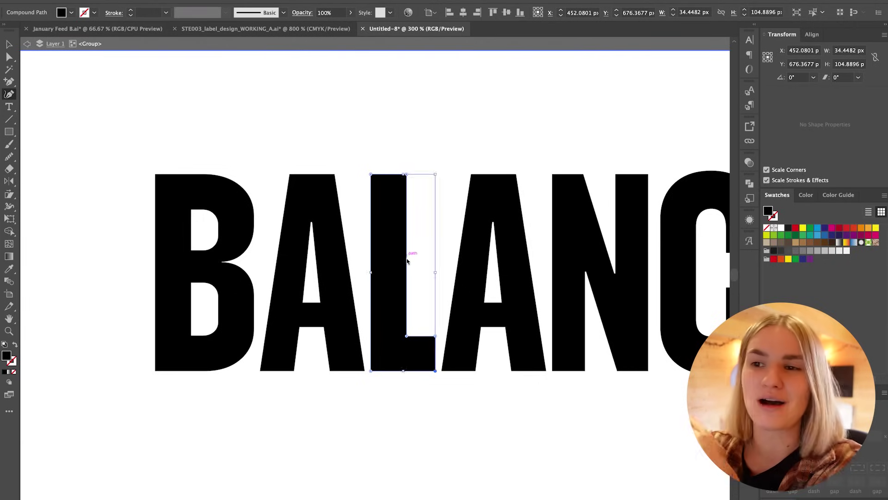
{"action": "mouse_move", "coordinate": [407, 263]}
{"action": "left_mouse_down"}
{"action": "mouse_move", "coordinate": [452, 255]}
{"action": "mouse_move", "coordinate": [409, 255]}
{"action": "left_mouse_up"}
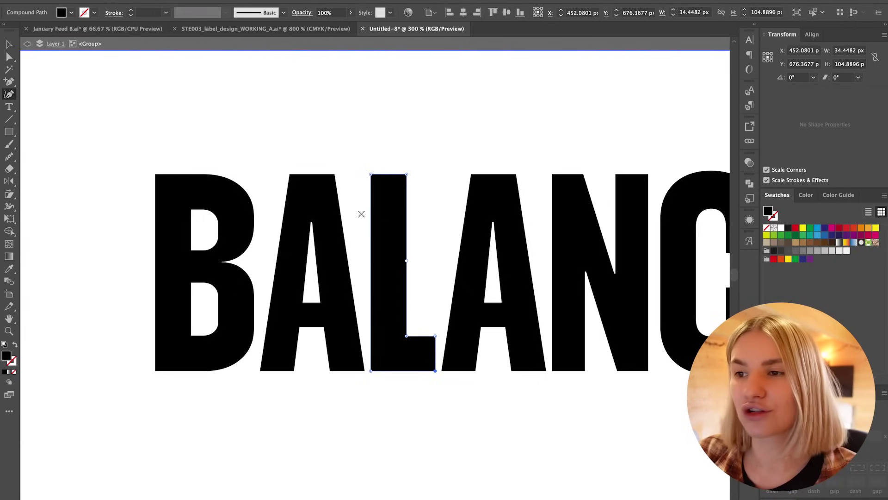
Add curvature points along the B's left edge and bend the middle of that edge inward
{"action": "left_click", "coordinate": [171, 249], "text": "ctrl"}
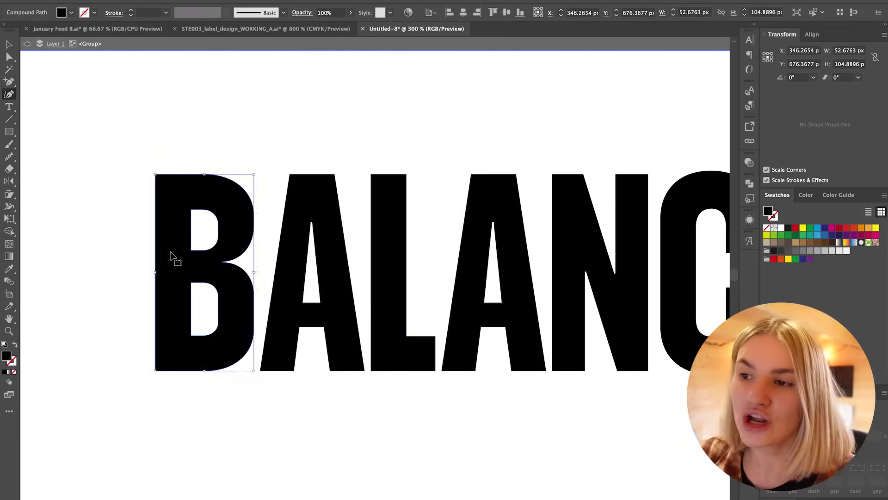
{"action": "key", "text": "ctrl+="}
{"action": "scroll", "coordinate": [329, 243], "scroll_direction": "down", "scroll_amount": 2}
{"action": "scroll", "coordinate": [330, 243], "scroll_direction": "right", "scroll_amount": 2}
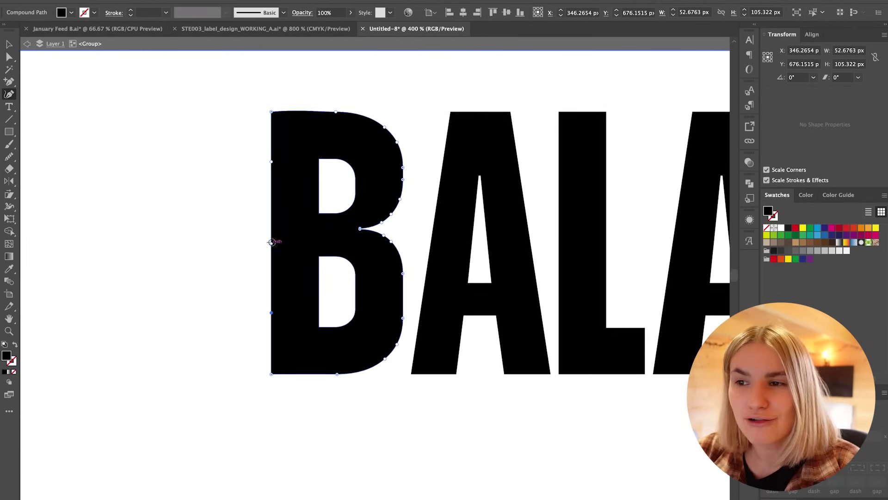
{"action": "left_click_drag", "start_coordinate": [272, 243], "coordinate": [284, 242]}
Bend the first A's counter and its right leg's inner edge into curves, and pull the L stem's added point outward
{"action": "scroll", "coordinate": [369, 231], "scroll_direction": "right", "scroll_amount": 5}
{"action": "left_click", "coordinate": [370, 231]}
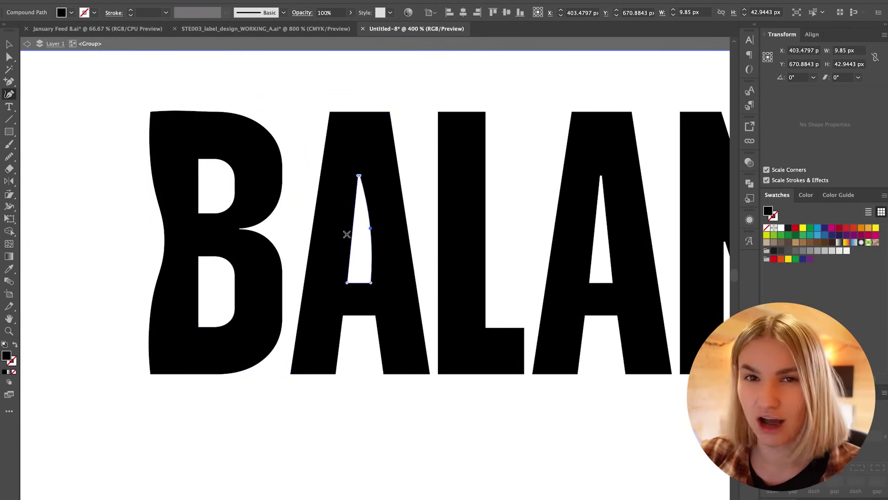
{"action": "scroll", "coordinate": [353, 232], "scroll_direction": "down", "scroll_amount": 3}
{"action": "left_click", "coordinate": [375, 287]}
{"action": "scroll", "coordinate": [476, 313], "scroll_direction": "right", "scroll_amount": 5}
{"action": "scroll", "coordinate": [476, 312], "scroll_direction": "up", "scroll_amount": 2}
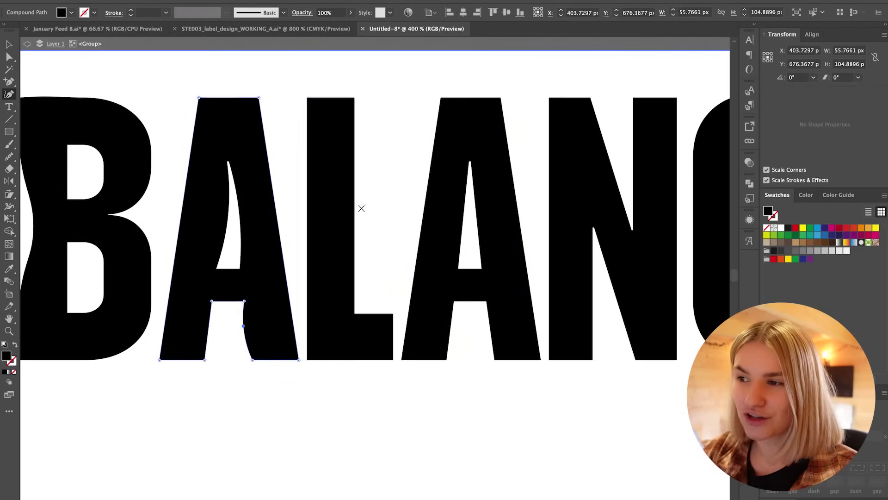
{"action": "left_click_drag", "start_coordinate": [354, 212], "coordinate": [369, 215]}
{"action": "scroll", "coordinate": [418, 235], "scroll_direction": "right", "scroll_amount": 4}
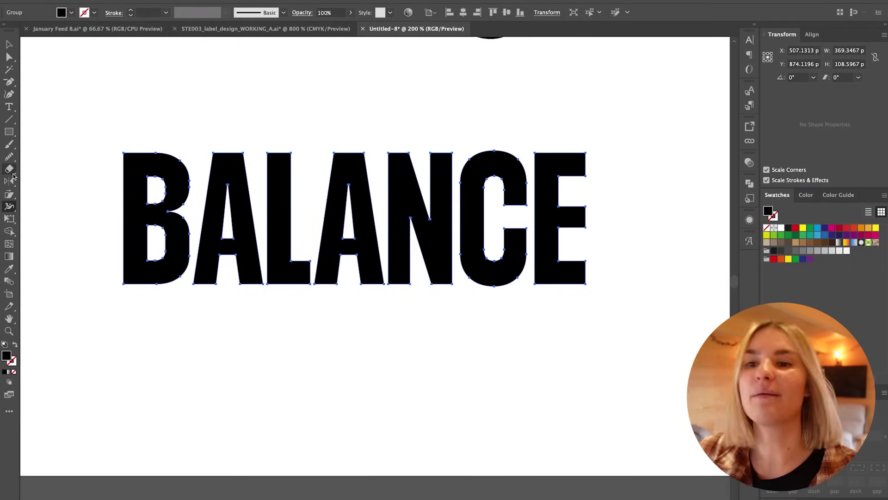
Erase a vertical gap through the second A's crossbar and the L's foot in the fourth BALANCE with the Eraser tool
{"action": "key", "text": "super+equal"}
{"action": "key", "text": "super+equal"}
{"action": "left_click_drag", "start_coordinate": [367, 323], "coordinate": [388, 229]}
{"action": "mouse_move", "coordinate": [320, 232]}
{"action": "left_mouse_down", "text": "alt"}
{"action": "mouse_move", "coordinate": [293, 325]}
{"action": "mouse_move", "coordinate": [316, 238]}
{"action": "mouse_move", "coordinate": [285, 323]}
{"action": "left_mouse_up", "text": "alt"}
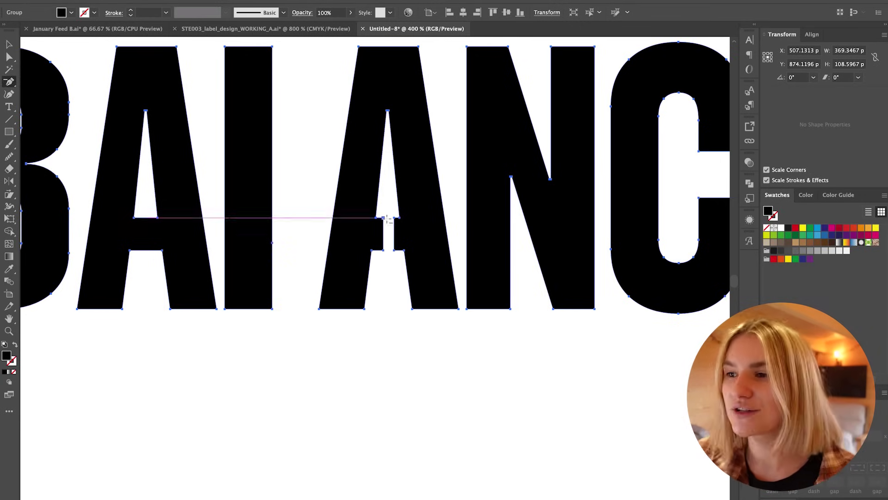
Delete the leftover crossbar anchor points of the second A so only its two legs remain
{"action": "left_click", "coordinate": [386, 219]}
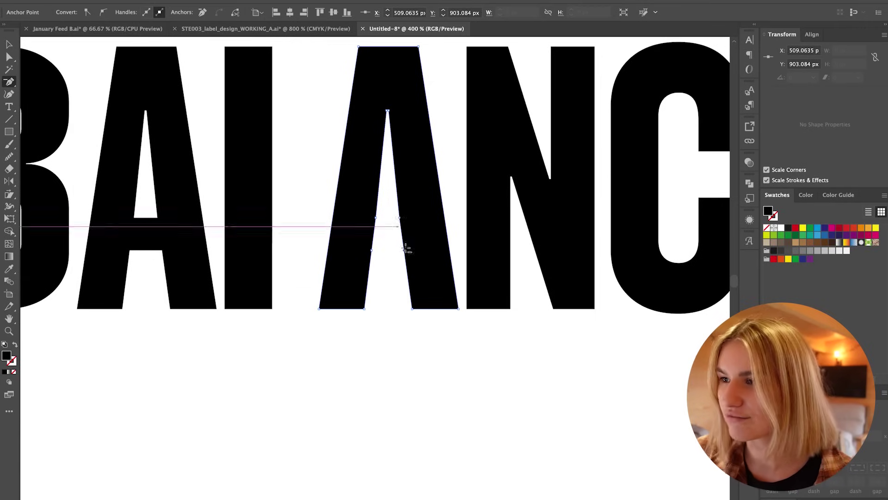
{"action": "left_click", "coordinate": [487, 365], "text": "ctrl"}
{"action": "key", "text": "ctrl+minus"}
{"action": "key", "text": "ctrl+minus"}
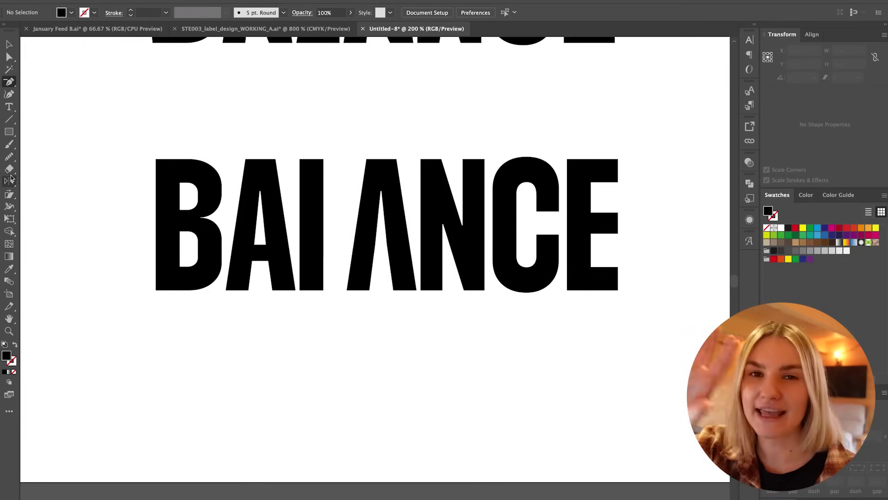
Draw an arch from the L's base to the second A's right leg with the Curvature tool, using a 13 pt black stroke without fill
{"action": "left_click", "coordinate": [316, 296]}
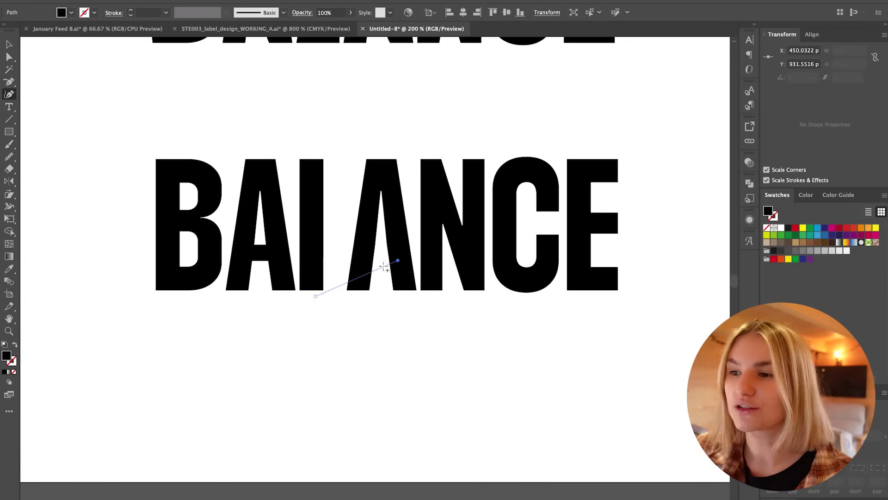
{"action": "left_click", "coordinate": [338, 246]}
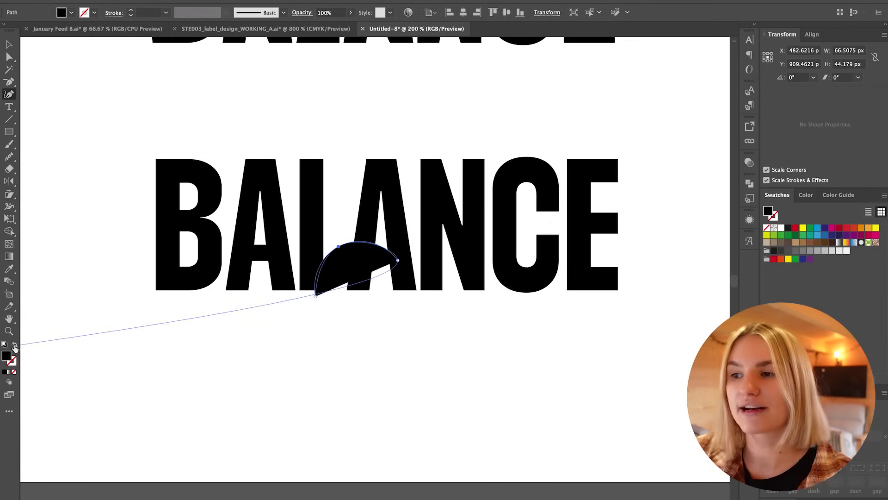
{"action": "key", "text": "shift+x"}
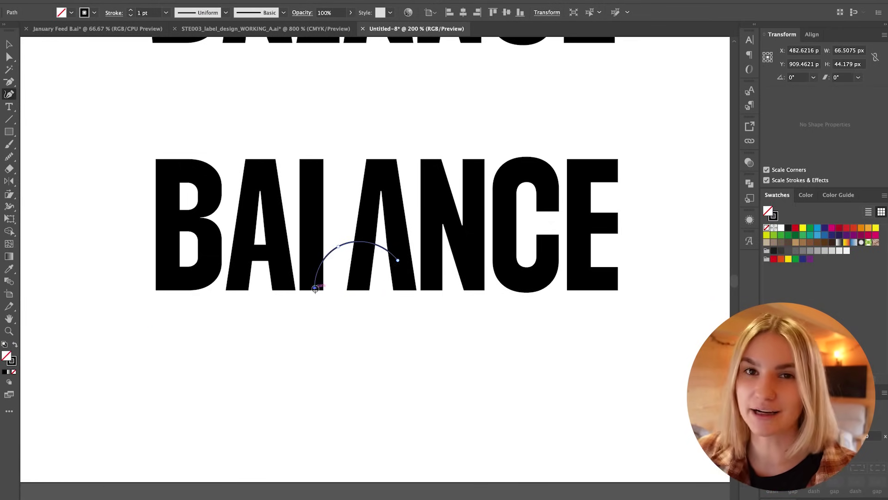
{"action": "key", "text": "super+equal"}
{"action": "key", "text": "super+equal"}
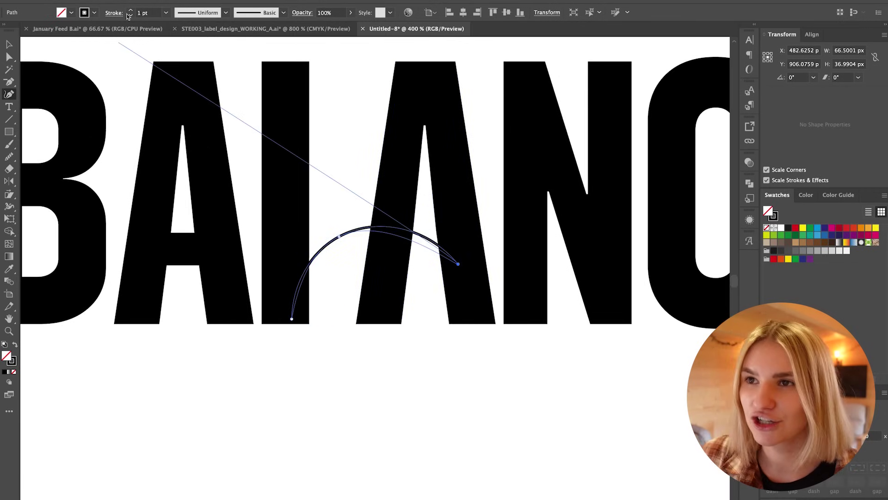
{"action": "left_click", "coordinate": [132, 11]}
{"action": "left_click", "coordinate": [133, 10]}
Fine-tune the arch's start, middle and end points so it begins at the L's baseline and ends inside the A's right leg
{"action": "left_click_drag", "start_coordinate": [291, 319], "coordinate": [297, 322]}
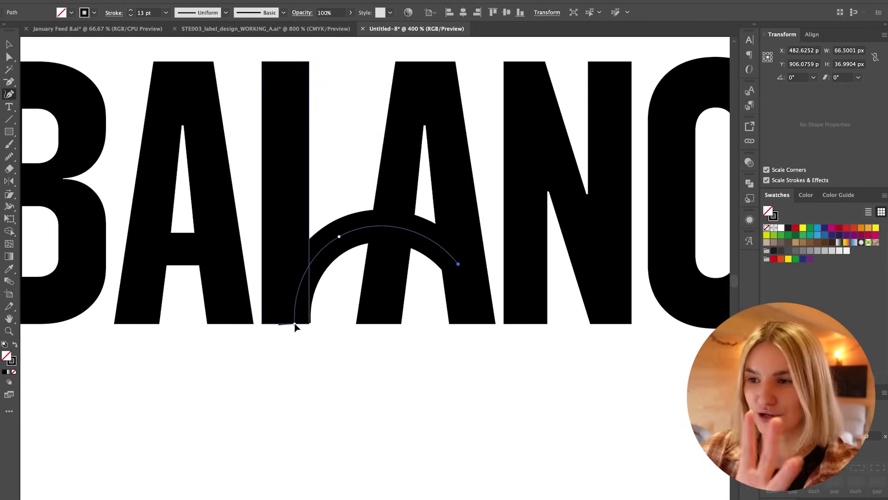
{"action": "left_click_drag", "start_coordinate": [340, 238], "coordinate": [342, 246]}
{"action": "left_click_drag", "start_coordinate": [458, 267], "coordinate": [466, 281]}
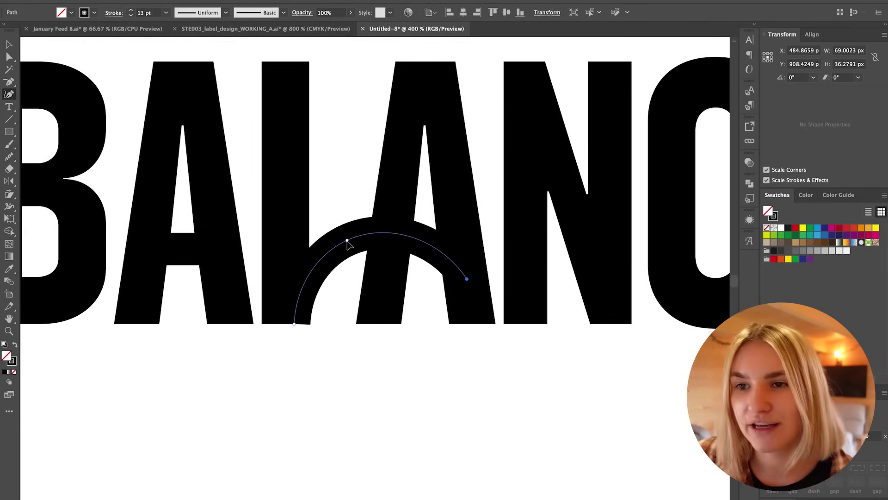
{"action": "left_click", "coordinate": [9, 44]}
{"action": "left_click", "coordinate": [454, 435]}
{"action": "key", "text": "super+minus"}
{"action": "key", "text": "super+minus"}
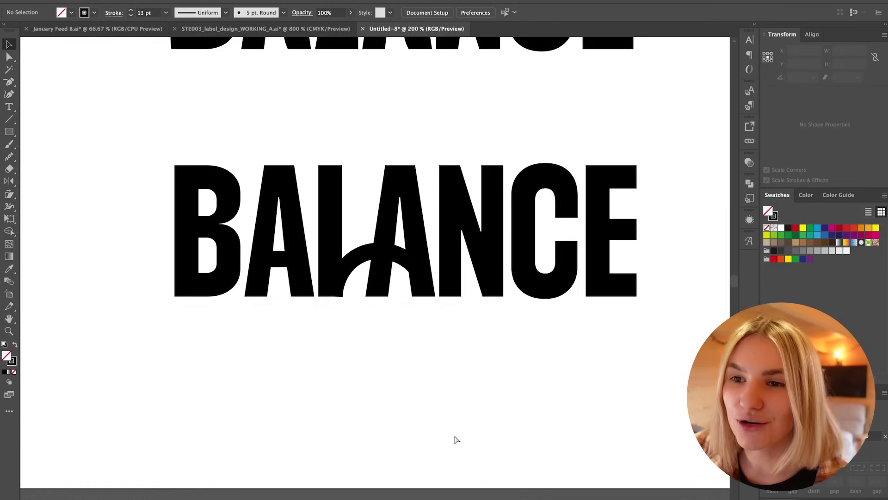
Narrow the arch's stroke near its middle and adjust the thickness at both ends with the Width tool
{"action": "key", "text": "super+equal"}
{"action": "key", "text": "super+equal"}
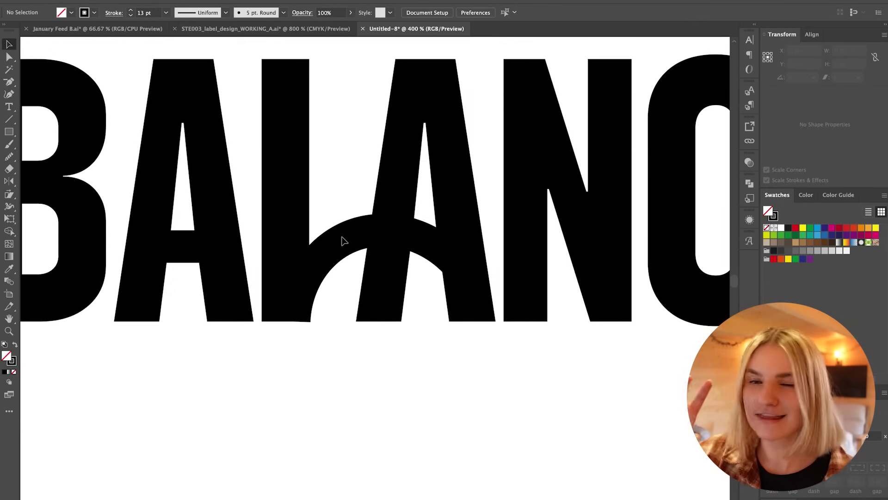
{"action": "left_click", "coordinate": [346, 244]}
{"action": "left_click_drag", "start_coordinate": [11, 209], "coordinate": [55, 208]}
{"action": "mouse_move", "coordinate": [342, 228]}
{"action": "left_mouse_down"}
{"action": "mouse_move", "coordinate": [327, 184]}
{"action": "mouse_move", "coordinate": [348, 237]}
{"action": "mouse_move", "coordinate": [305, 229]}
{"action": "mouse_move", "coordinate": [346, 236]}
{"action": "left_mouse_up"}
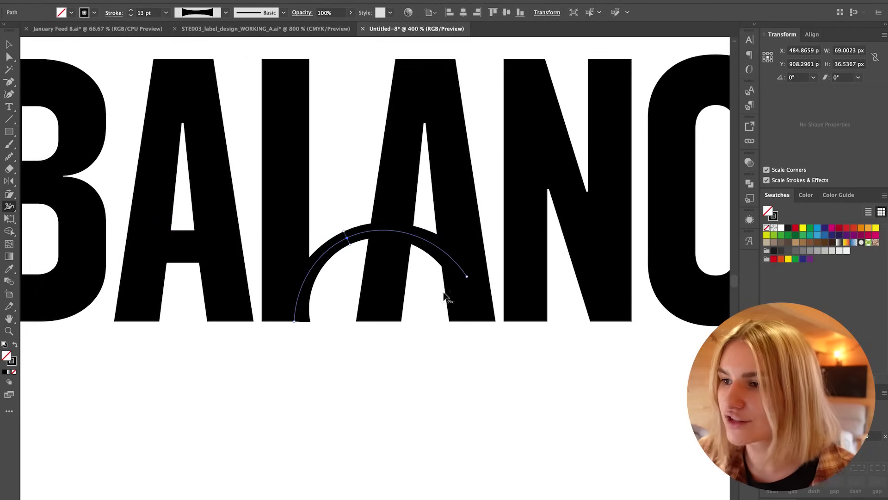
{"action": "mouse_move", "coordinate": [456, 301]}
{"action": "left_mouse_down"}
{"action": "mouse_move", "coordinate": [470, 284]}
{"action": "mouse_move", "coordinate": [444, 300]}
{"action": "mouse_move", "coordinate": [446, 293]}
{"action": "left_mouse_up"}
{"action": "left_click_drag", "start_coordinate": [307, 323], "coordinate": [312, 323]}
{"action": "mouse_move", "coordinate": [439, 252]}
{"action": "left_mouse_down"}
{"action": "mouse_move", "coordinate": [501, 259]}
{"action": "mouse_move", "coordinate": [456, 291]}
{"action": "mouse_move", "coordinate": [474, 270]}
{"action": "mouse_move", "coordinate": [473, 278]}
{"action": "left_mouse_up"}
Reposition the arch's middle, right end and left end points with the Curvature tool
{"action": "left_click", "coordinate": [10, 94]}
{"action": "left_click_drag", "start_coordinate": [347, 238], "coordinate": [337, 229]}
{"action": "left_click", "coordinate": [539, 391], "text": "super"}
{"action": "key", "text": "super+plus"}
{"action": "left_click", "coordinate": [335, 206], "text": "super"}
{"action": "left_click_drag", "start_coordinate": [526, 272], "coordinate": [535, 308]}
{"action": "left_click_drag", "start_coordinate": [255, 338], "coordinate": [251, 332]}
{"action": "left_click", "coordinate": [455, 389], "text": "super"}
{"action": "key", "text": "super+minus"}
{"action": "key", "text": "super+minus"}
Set the arch's stroke weight to 32 pt
{"action": "key", "text": "super+plus"}
{"action": "key", "text": "v"}
{"action": "left_click", "coordinate": [430, 248]}
{"action": "double_click", "coordinate": [130, 9]}
{"action": "left_click", "coordinate": [130, 15]}
Thin the arch's upper-left section with the Width tool and refine its points with the Curvature tool
{"action": "key", "text": "shift+w"}
{"action": "left_click_drag", "start_coordinate": [359, 232], "coordinate": [352, 239]}
{"action": "key", "text": "shift+grave"}
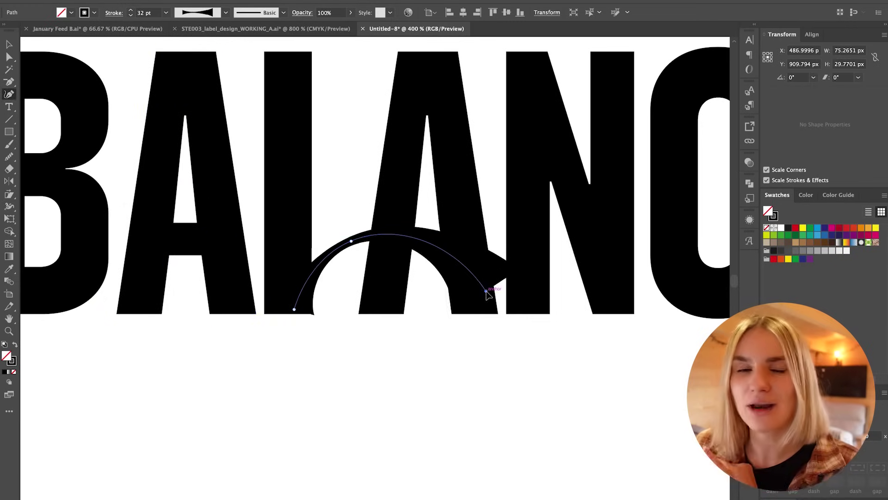
{"action": "key", "text": "super+equal"}
{"action": "key", "text": "super+equal"}
{"action": "key", "text": "super+minus"}
{"action": "key", "text": "super+minus"}
{"action": "key", "text": "super+minus"}
Convert the arch's stroke into a filled shape with Outline Stroke
{"action": "key", "text": "shift+w"}
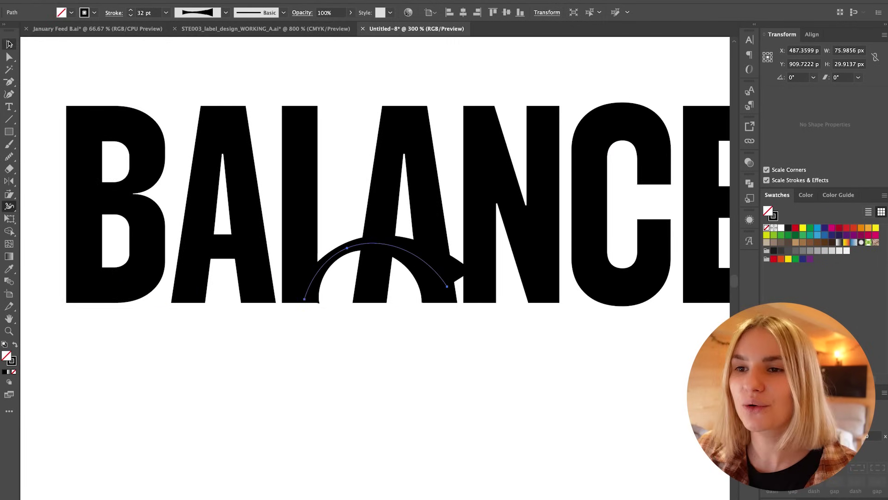
{"action": "left_click", "coordinate": [9, 44]}
{"action": "left_click", "coordinate": [55, 1]}
{"action": "mouse_move", "coordinate": [69, 189]}
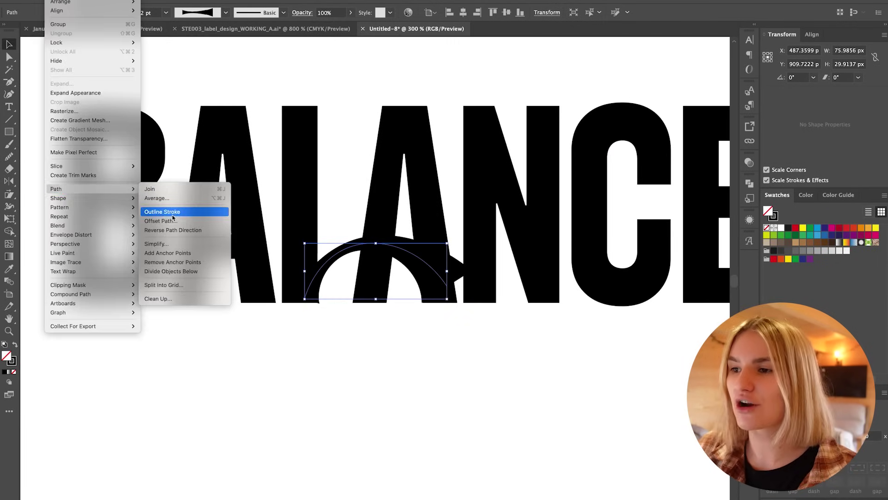
{"action": "left_click", "coordinate": [171, 211]}
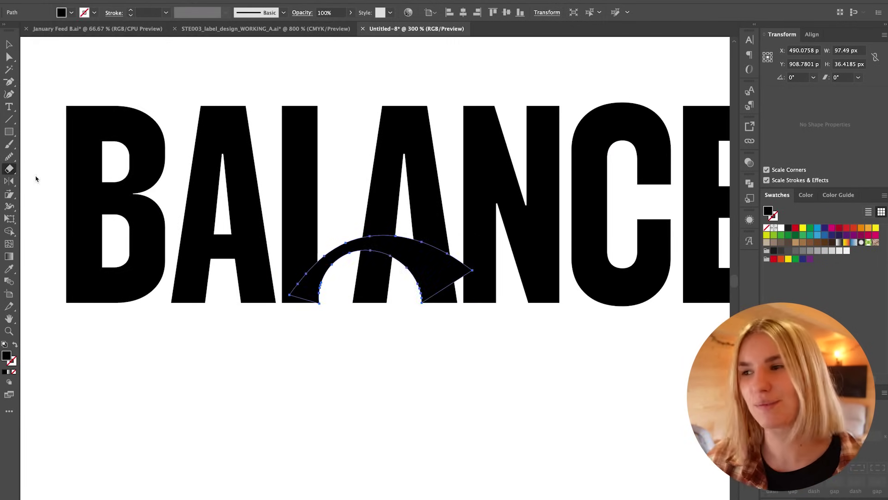
Trim the arch's pointed right tip to the second A's right edge by adding anchors on both sides and deleting the tip anchor
{"action": "key", "text": "super+equal"}
{"action": "key", "text": "super+equal"}
{"action": "key", "text": "super+equal"}
{"action": "scroll", "coordinate": [464, 240], "scroll_direction": "right", "scroll_amount": 4}
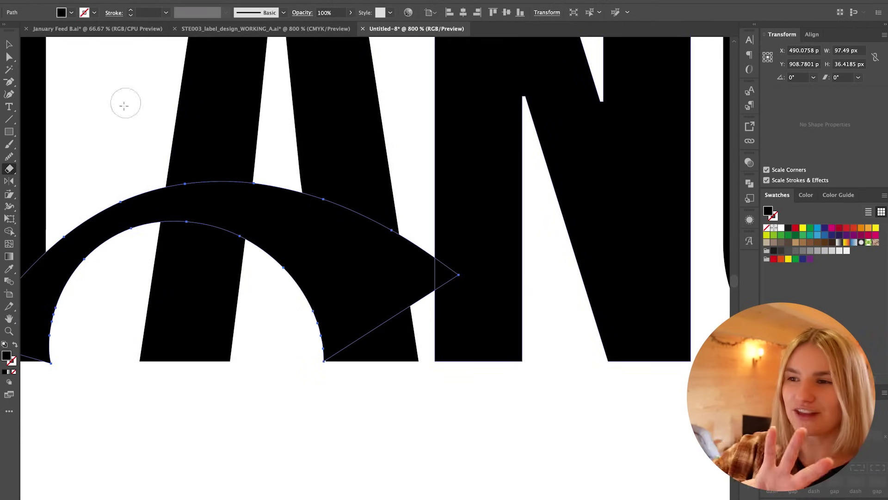
{"action": "left_click_drag", "start_coordinate": [8, 82], "coordinate": [55, 94]}
{"action": "left_click", "coordinate": [397, 232]}
{"action": "left_click", "coordinate": [402, 311]}
{"action": "key", "text": "minus"}
{"action": "left_click", "coordinate": [458, 275]}
{"action": "key", "text": "a"}
{"action": "mouse_move", "coordinate": [416, 246]}
{"action": "left_mouse_down"}
{"action": "mouse_move", "coordinate": [402, 251]}
{"action": "mouse_move", "coordinate": [387, 238]}
{"action": "left_mouse_up"}
{"action": "left_click", "coordinate": [324, 361]}
Smooth the outlined arch's inner curve with the Smooth tool
{"action": "key", "text": "super+equal"}
{"action": "key", "text": "super+equal"}
{"action": "key", "text": "super+equal"}
{"action": "key", "text": "n"}
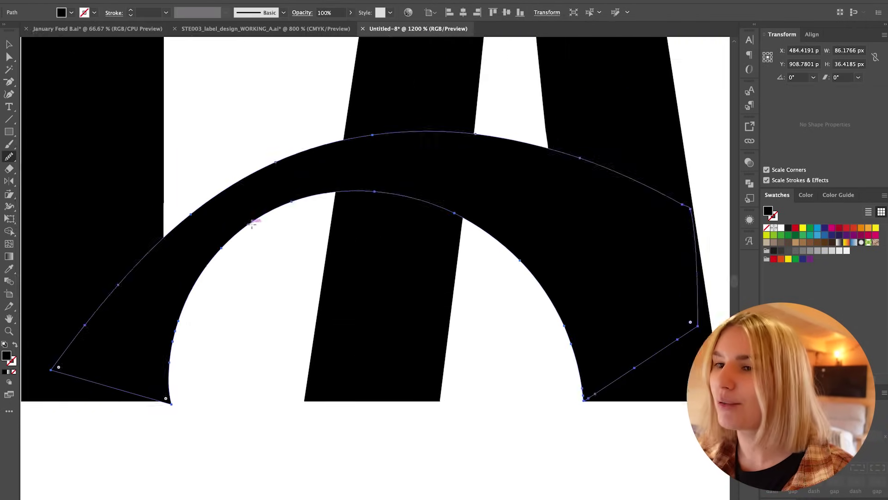